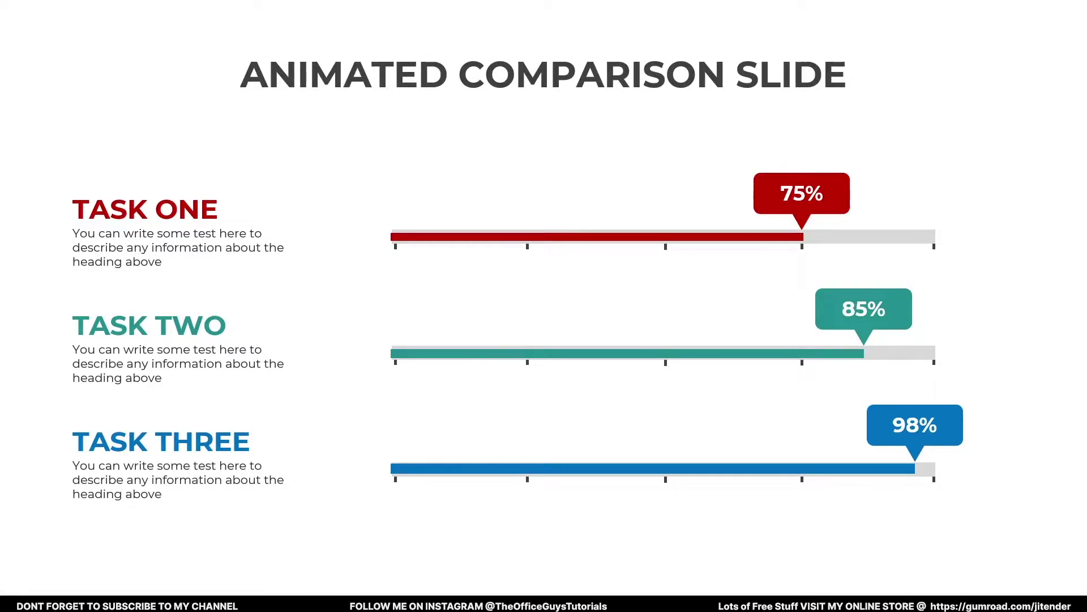
Exit the slide show and bring up the slide 1 thumbnail's context menu
key(Escape)
right_click(135, 177)
Insert slide 2 with a Blank layout, comparing it against slide 1
click(150, 242)
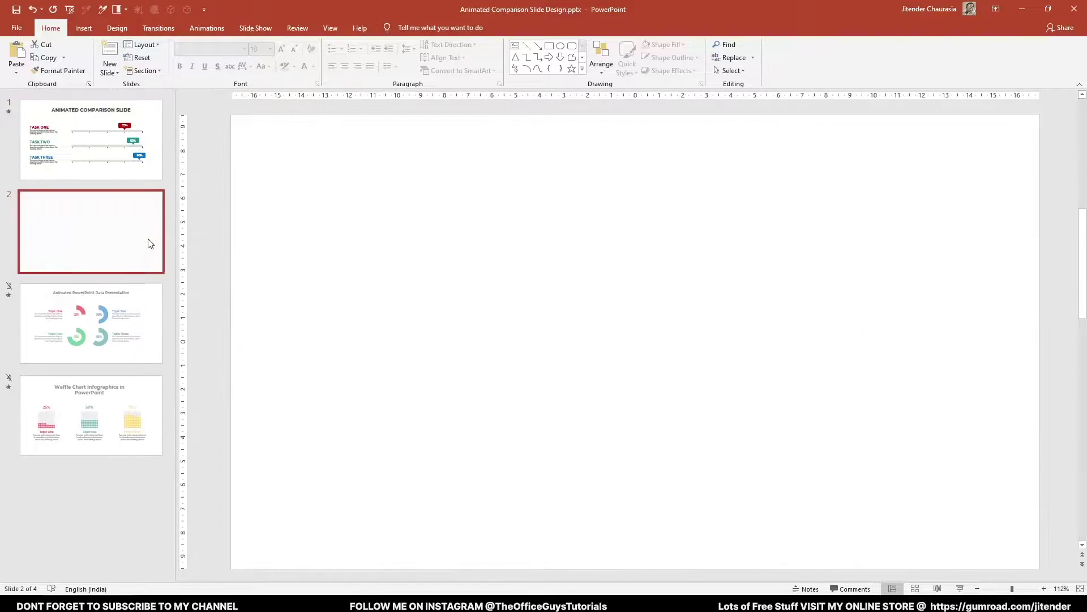
right_click(149, 240)
mouse_move(217, 362)
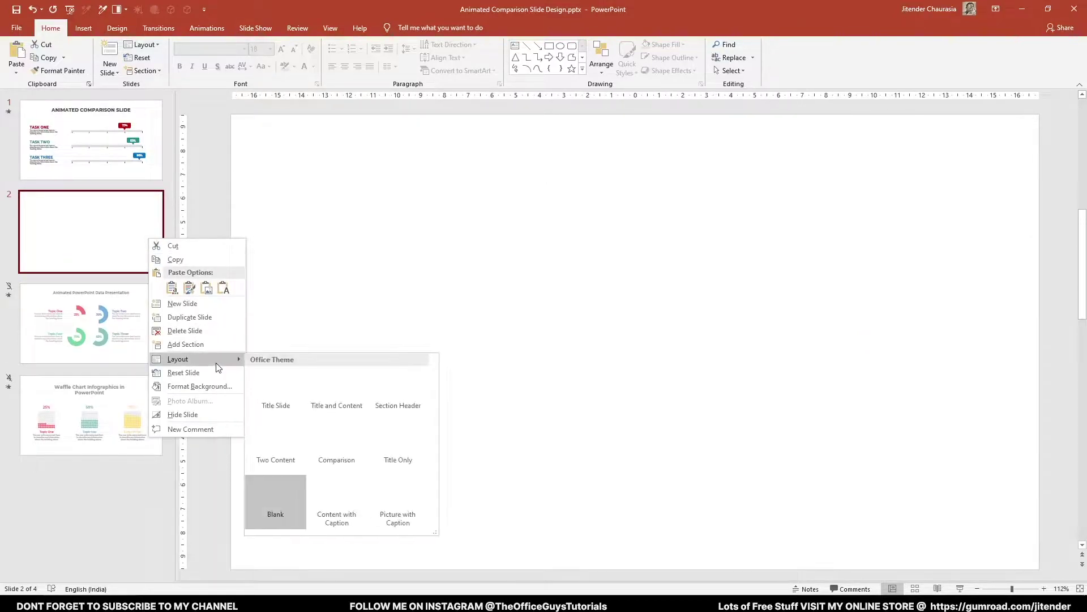
click(302, 505)
click(95, 145)
click(88, 226)
click(102, 180)
click(87, 230)
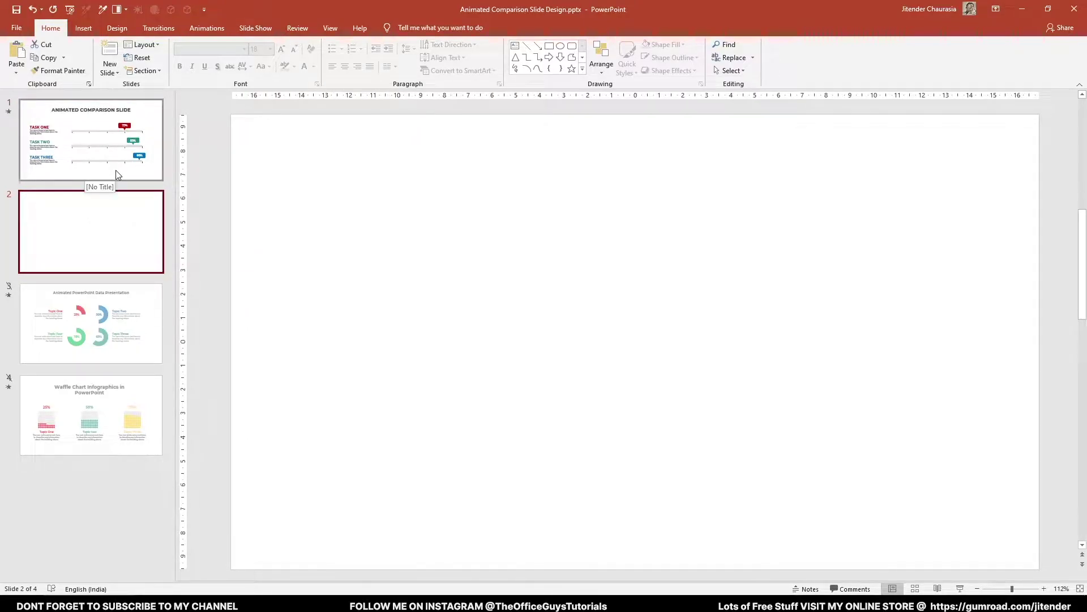
click(116, 170)
click(104, 228)
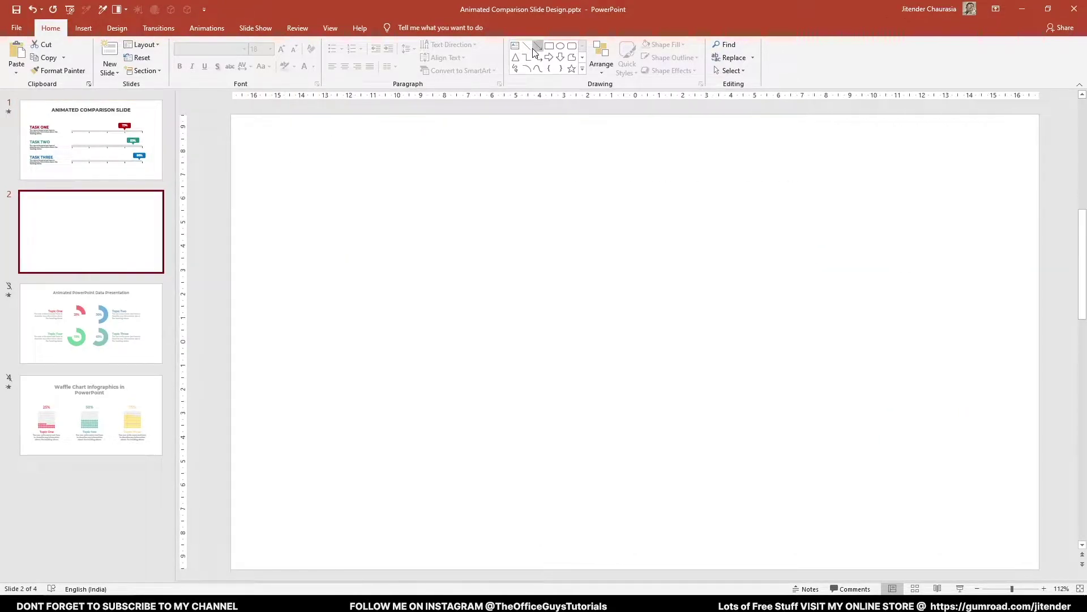
Add a text box near the top reading 'Animated comparison slide design'
click(516, 46)
mouse_move(471, 156)
mouse_down()
mouse_move(835, 170)
mouse_move(868, 211)
mouse_up()
text(Animated )
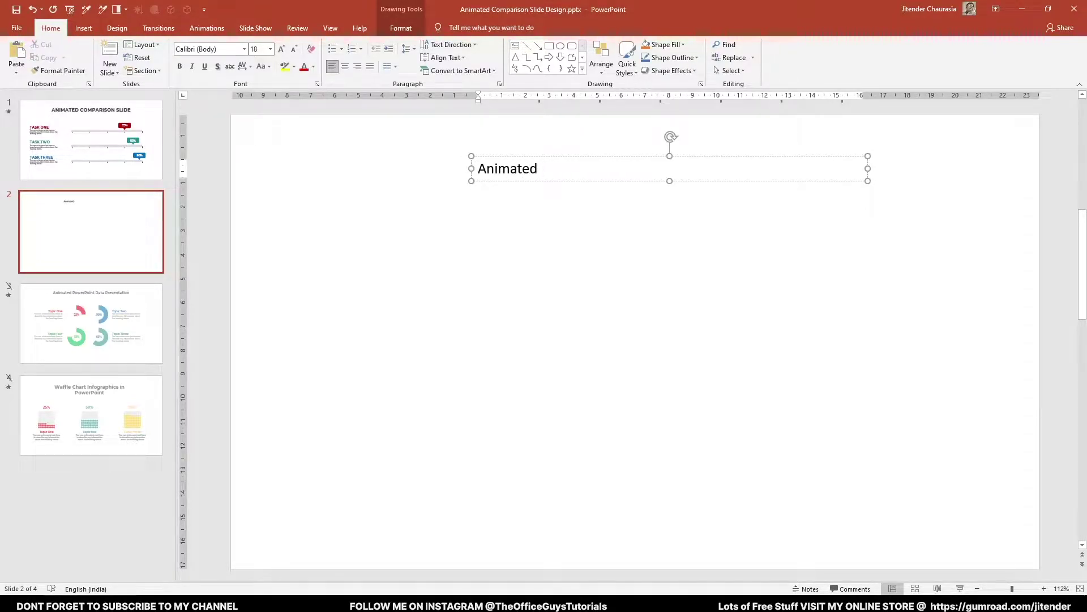
text(compa)
text(rison slid)
text(ide design)
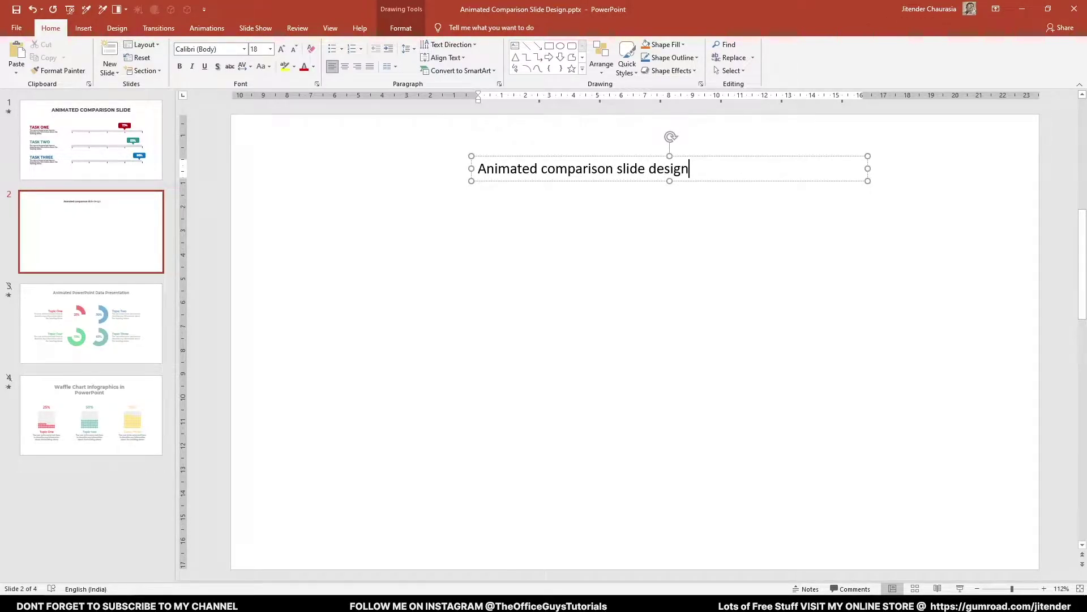
Centre the heading text and set its font to Montserrat
key(ctrl+a)
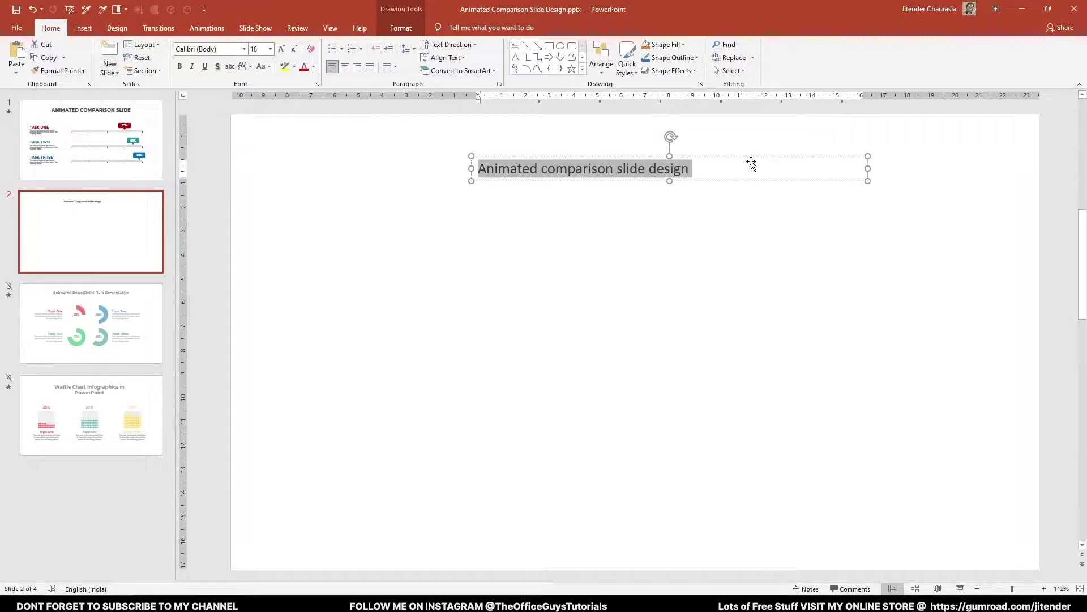
click(344, 67)
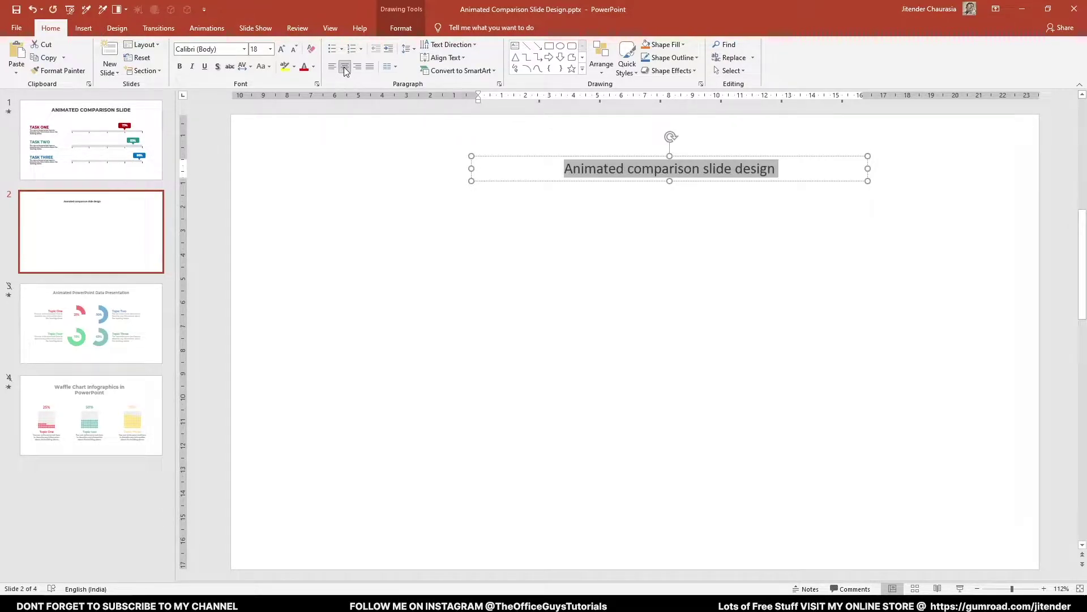
click(232, 52)
text(Montserrat)
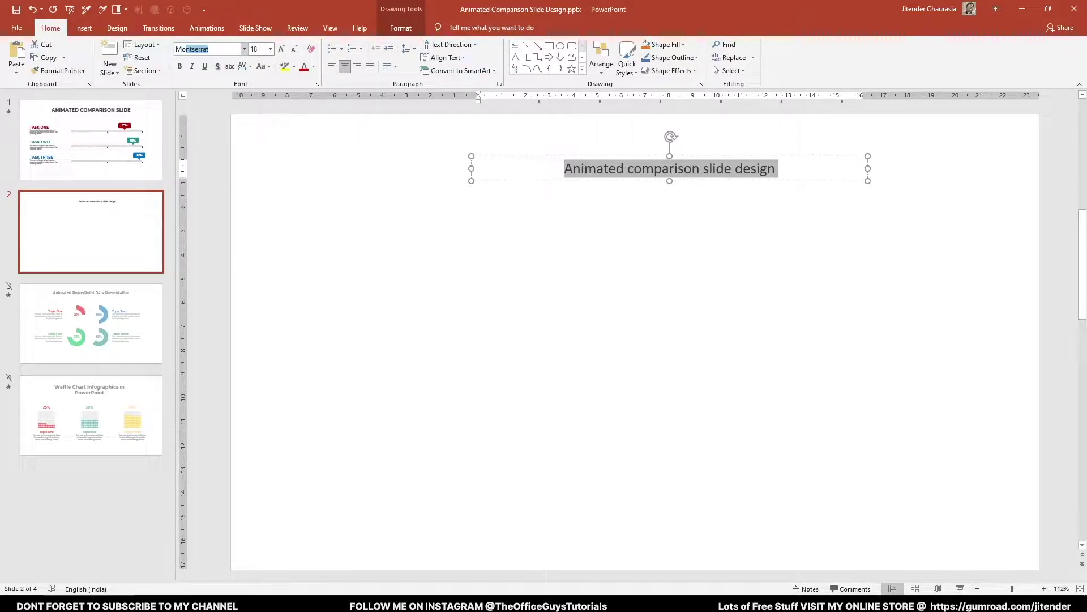
key(Return)
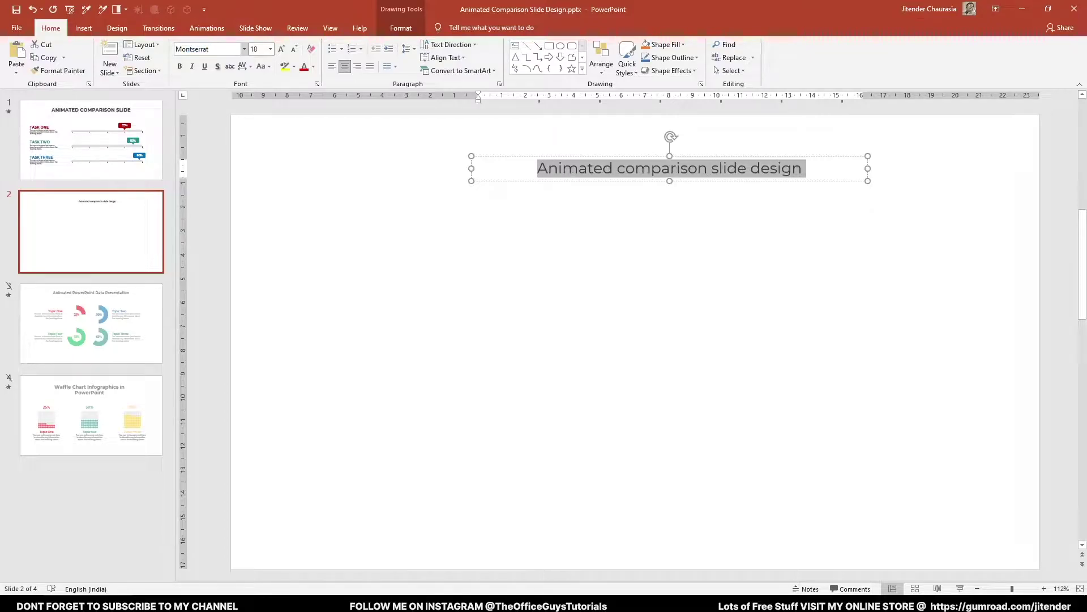
Make the heading text bold
click(549, 170)
key(ctrl+a)
click(415, 236)
click(547, 173)
click(535, 183)
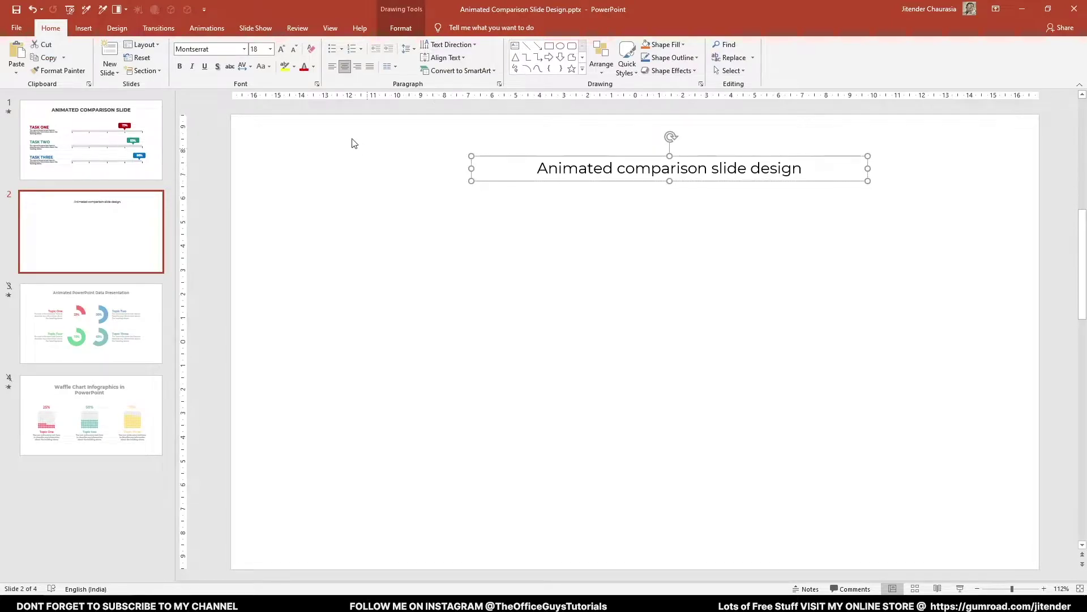
key(ctrl+b)
Align the heading box to the horizontal centre of the slide
click(401, 28)
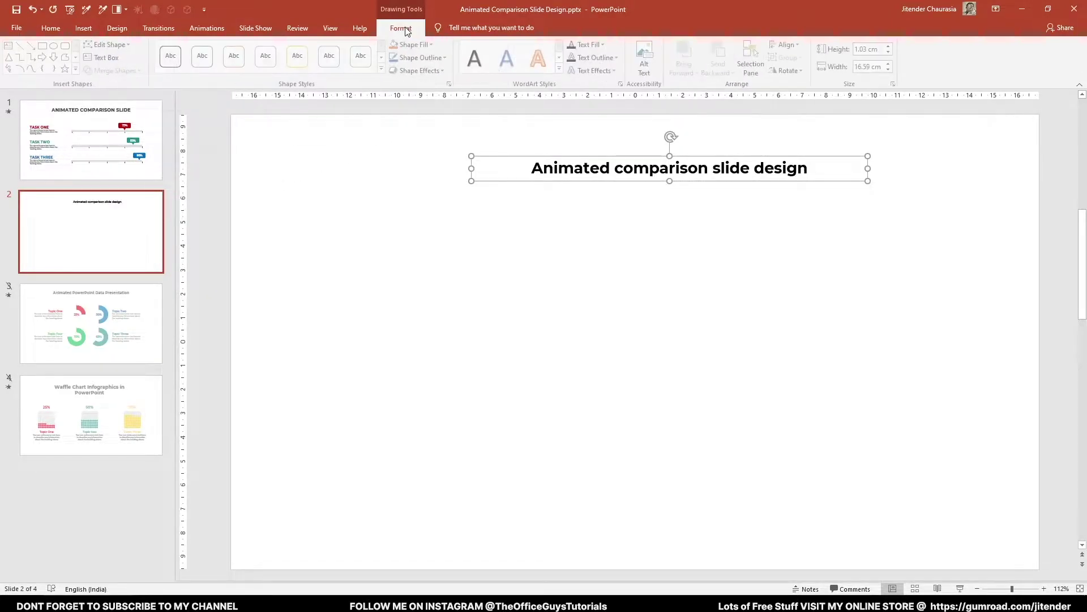
click(791, 47)
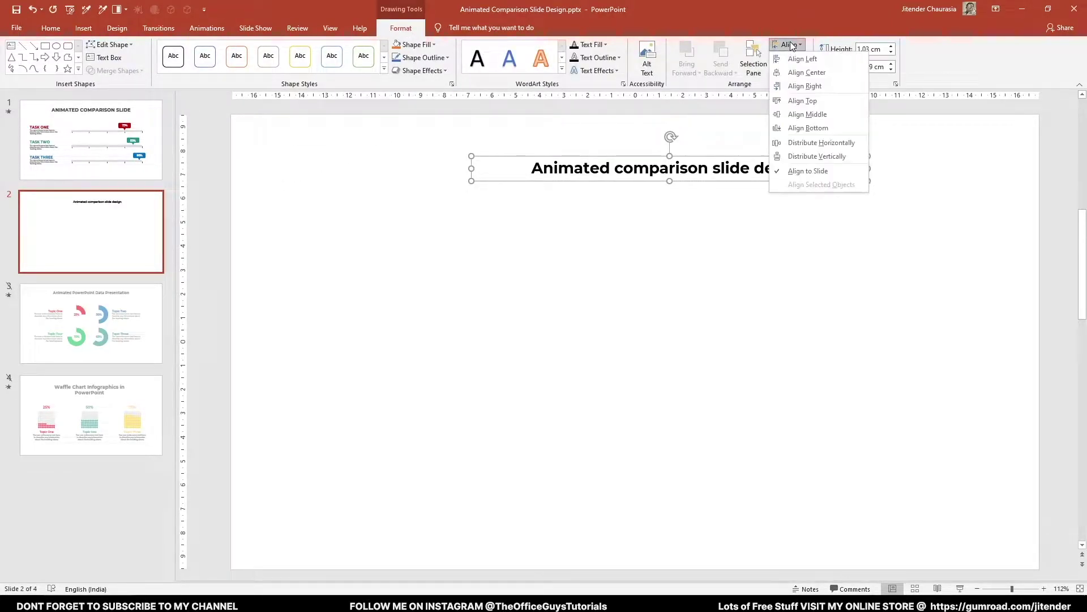
click(801, 77)
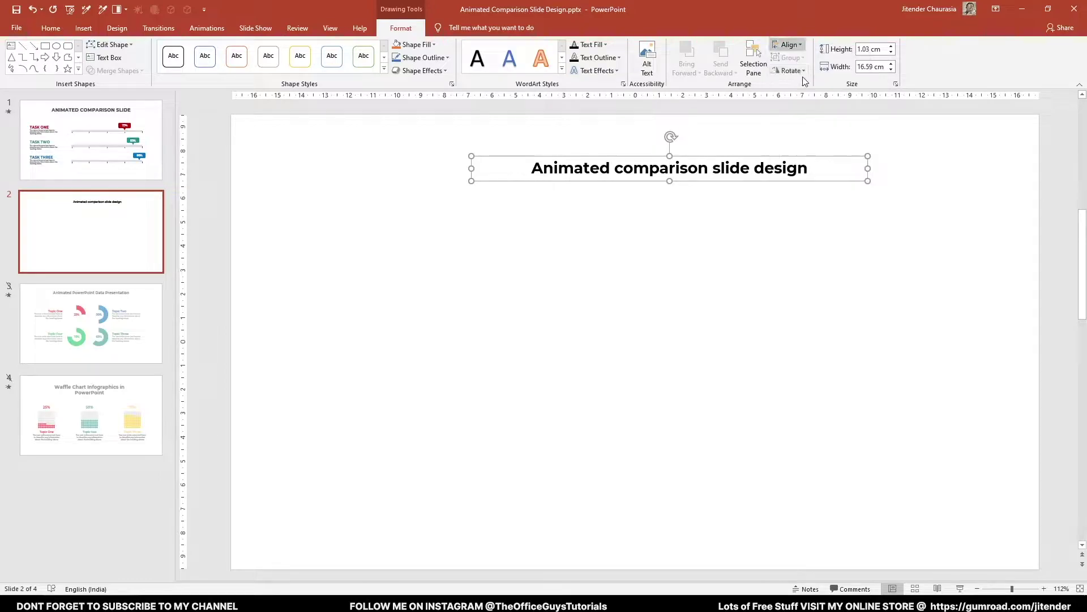
click(789, 45)
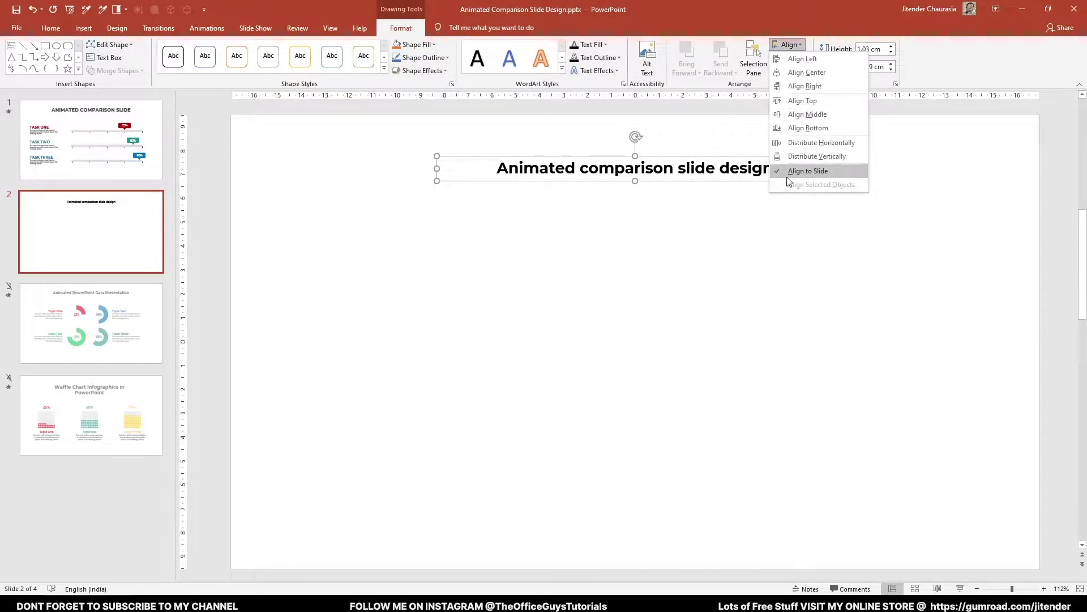
click(666, 227)
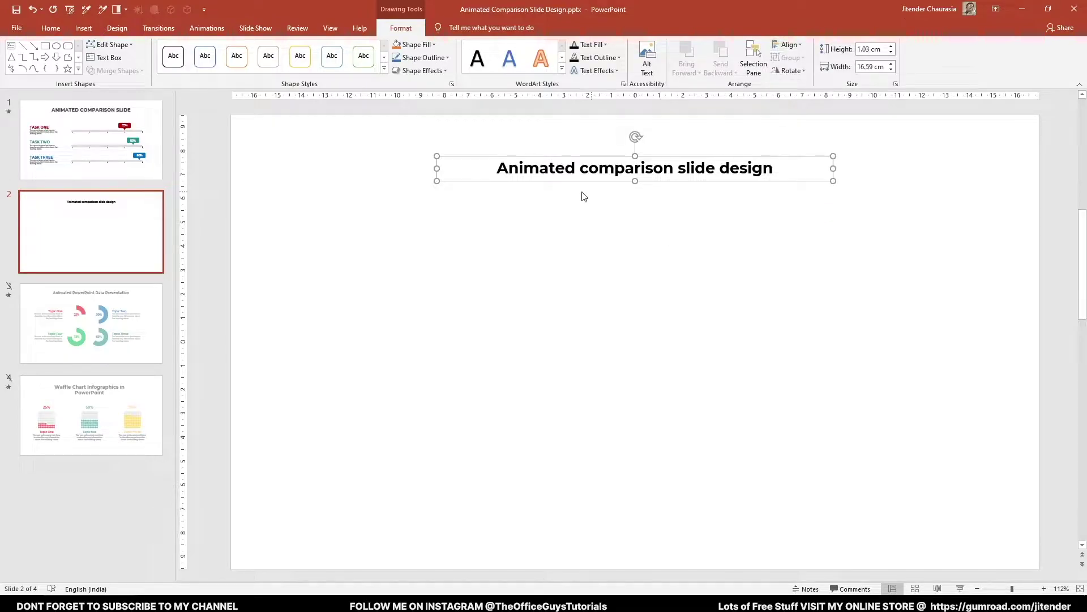
Enlarge the heading font to 28 pt
click(592, 170)
key(ctrl+a)
key(alt+h)
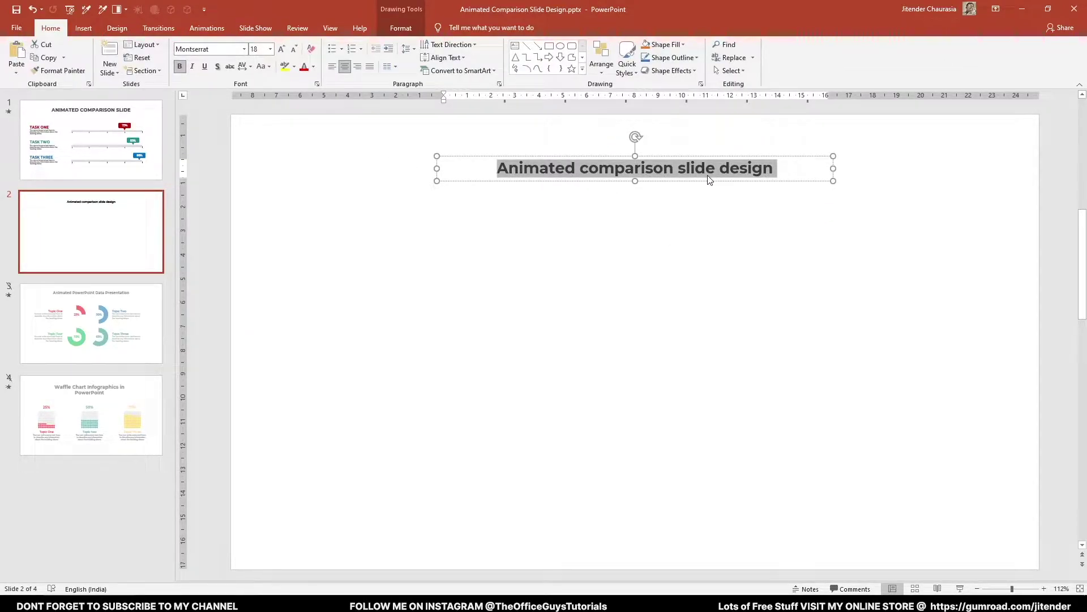
click(283, 49)
click(282, 48)
click(282, 49)
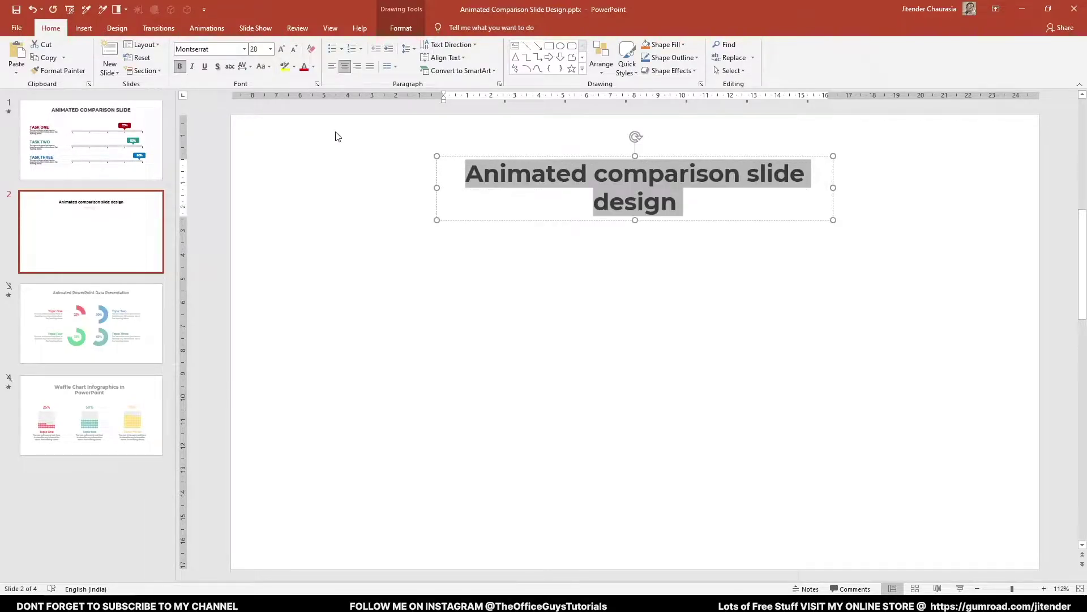
Colour the heading Black, Text 1, Lighter 15%
click(435, 180)
click(395, 239)
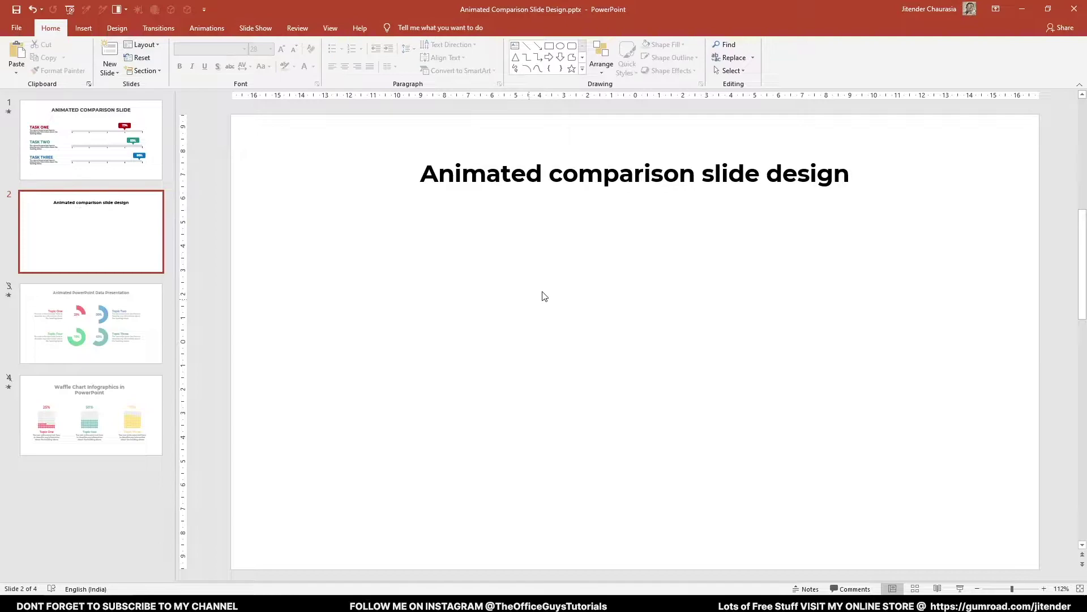
triple_click(595, 176)
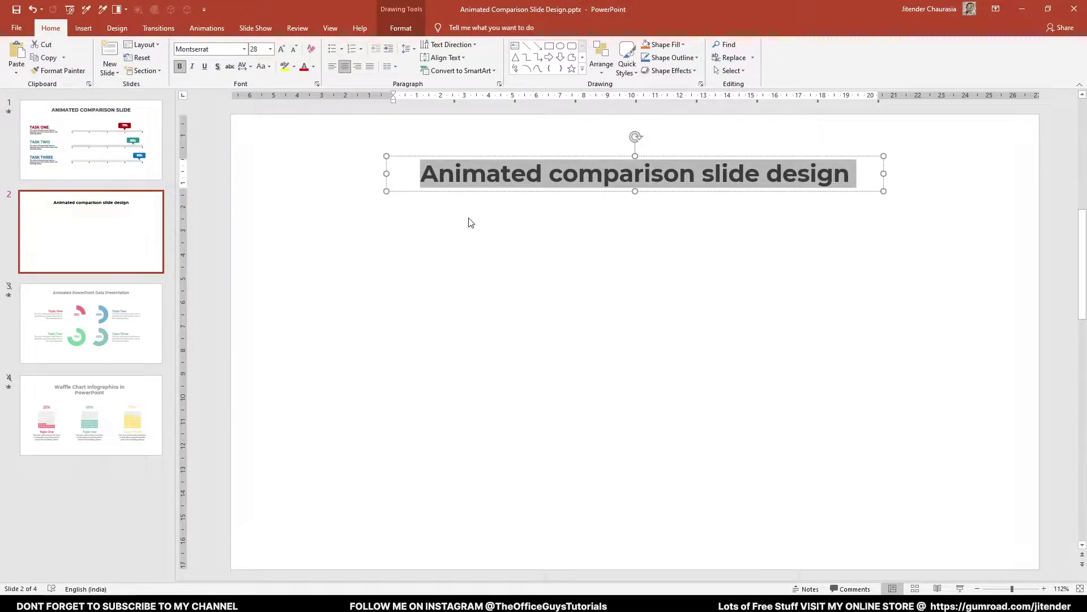
click(313, 67)
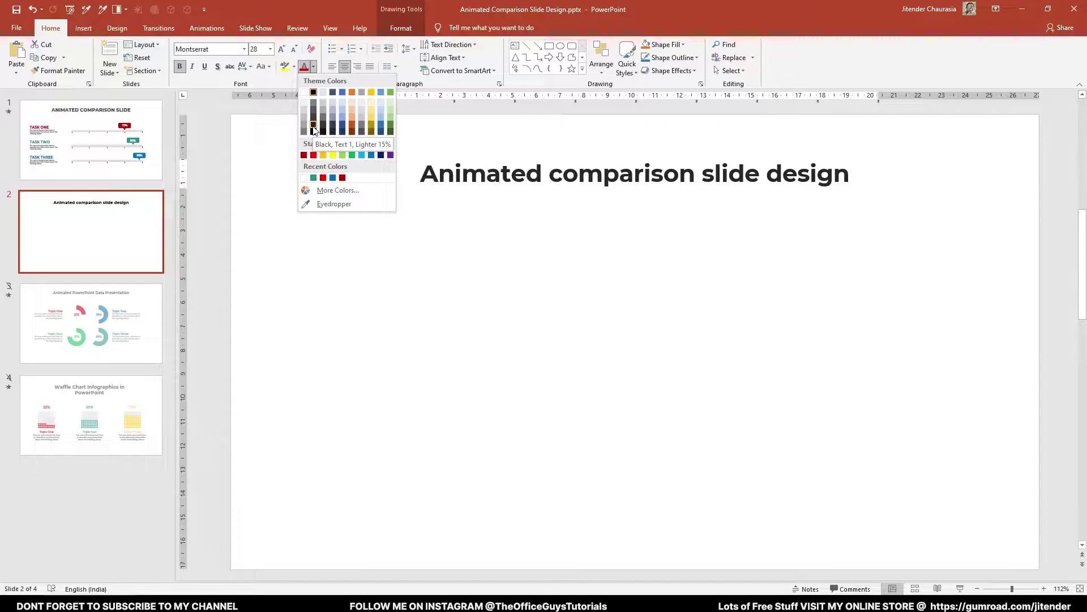
click(313, 129)
click(397, 243)
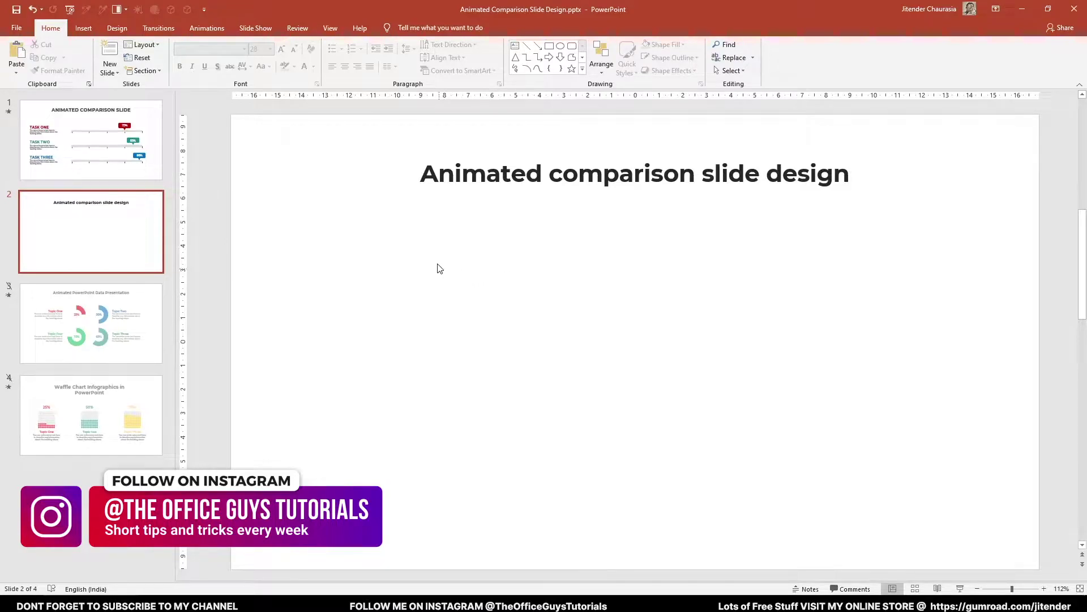
Make a copy of the heading lower down on slide 2
click(513, 170)
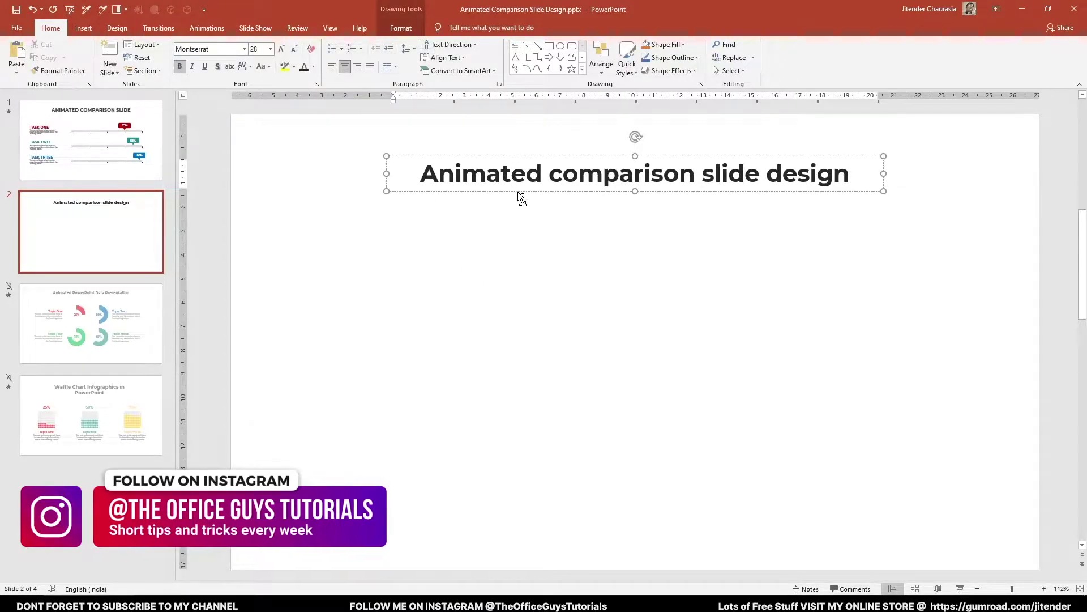
drag(518, 192, 428, 330)
click(447, 321)
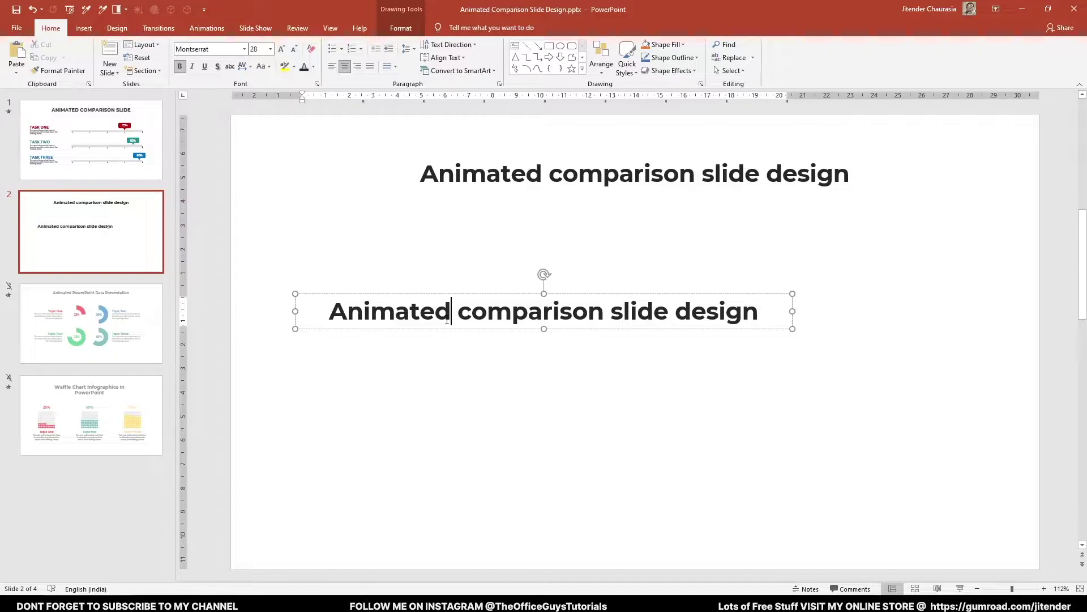
triple_click(437, 309)
click(516, 267)
click(518, 193)
key(ctrl+d)
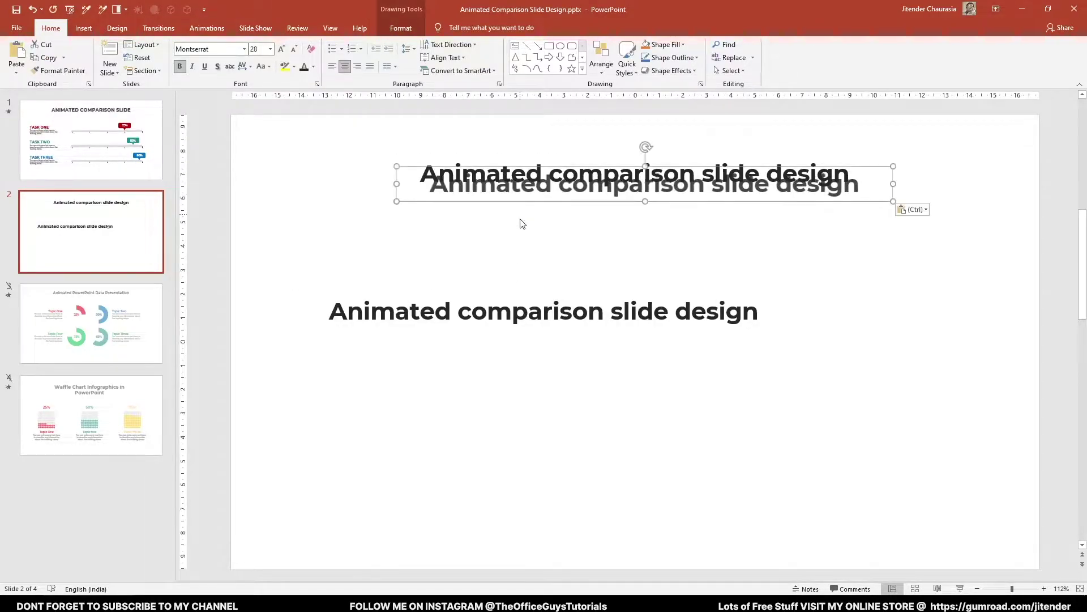
key(ctrl+z)
Colour the lower copy's text with the recent dark red
click(459, 322)
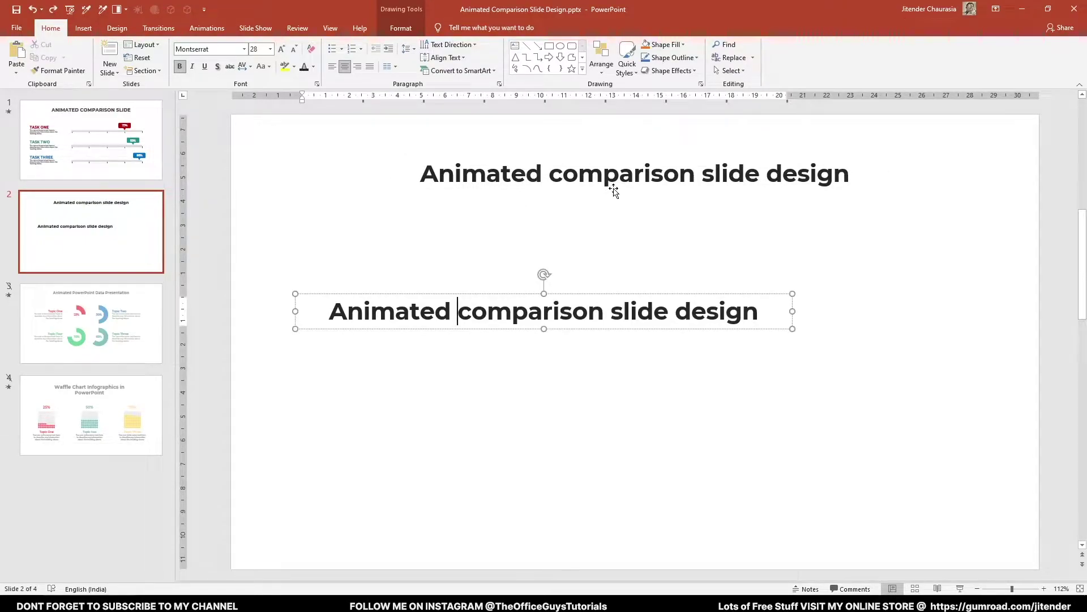
triple_click(429, 313)
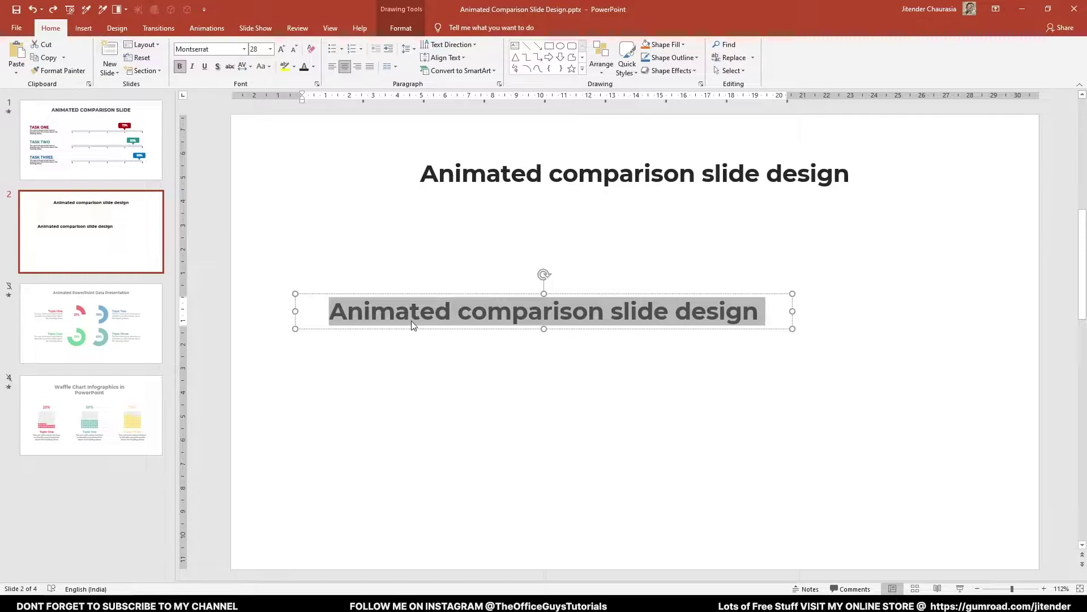
click(683, 45)
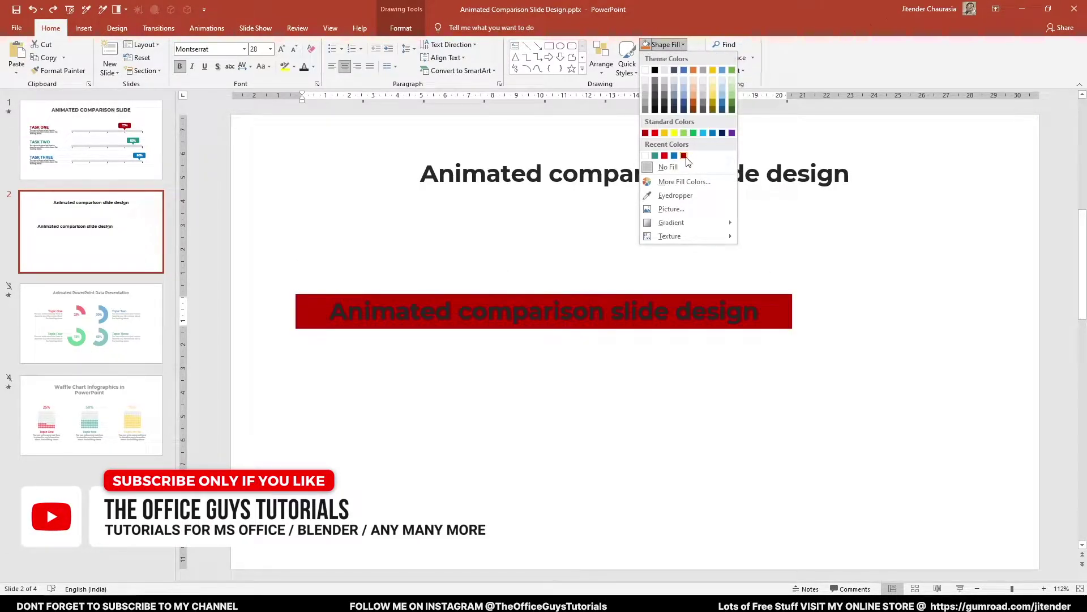
click(687, 44)
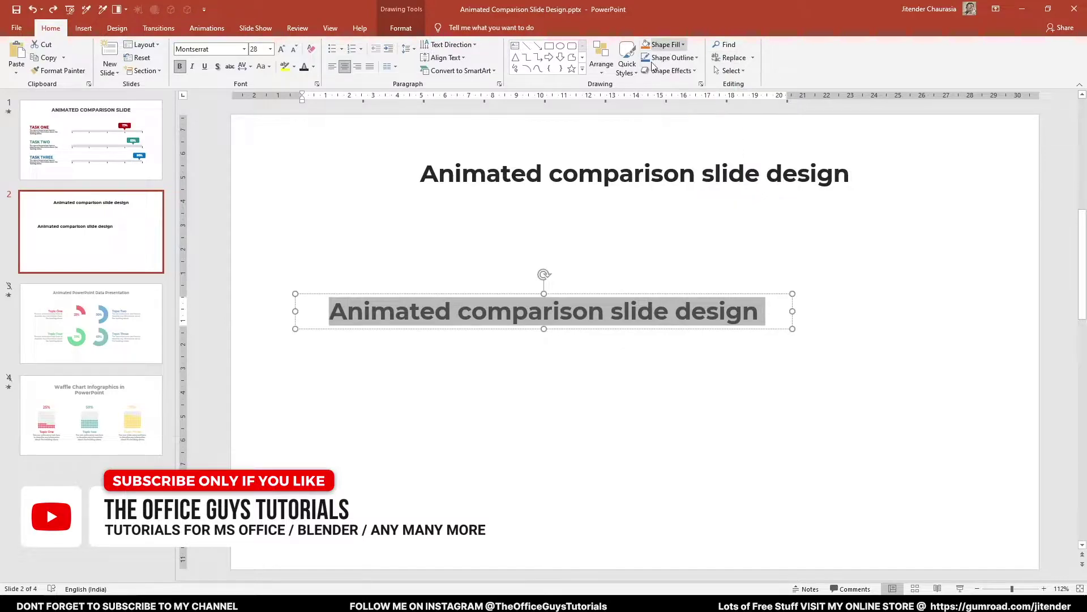
click(313, 66)
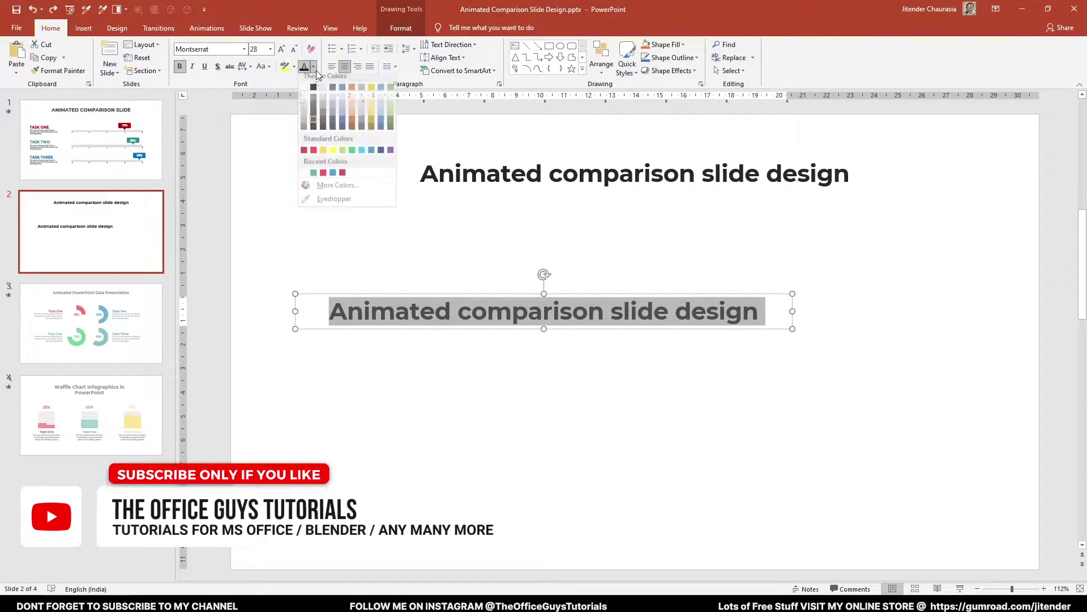
click(343, 178)
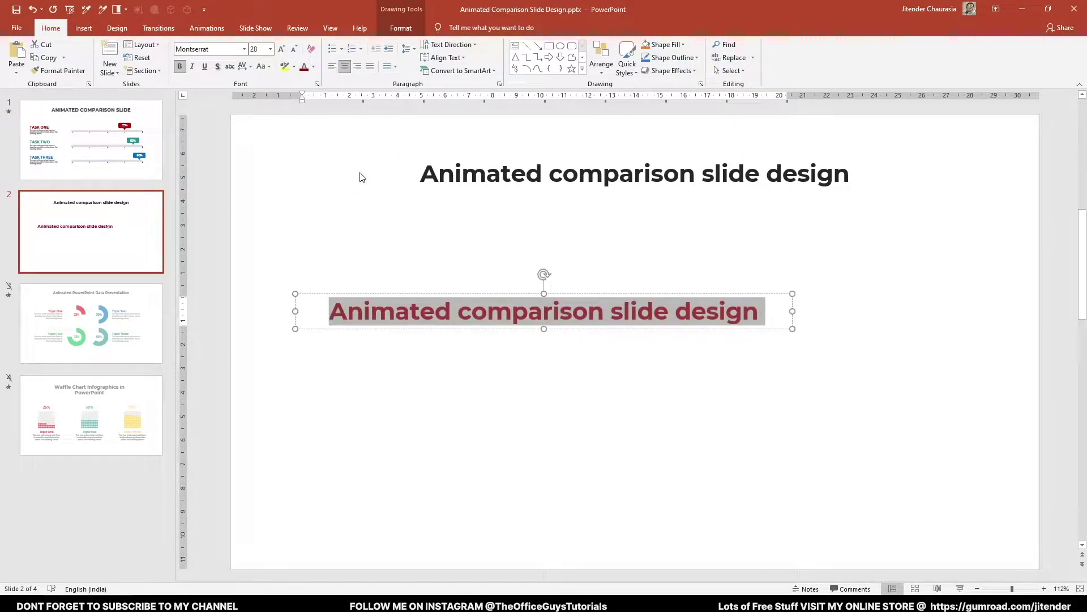
Shrink the red text to 18 pt, change it to 'Task One', narrow and left-align it
click(294, 49)
click(294, 49)
click(294, 49)
text(Task One)
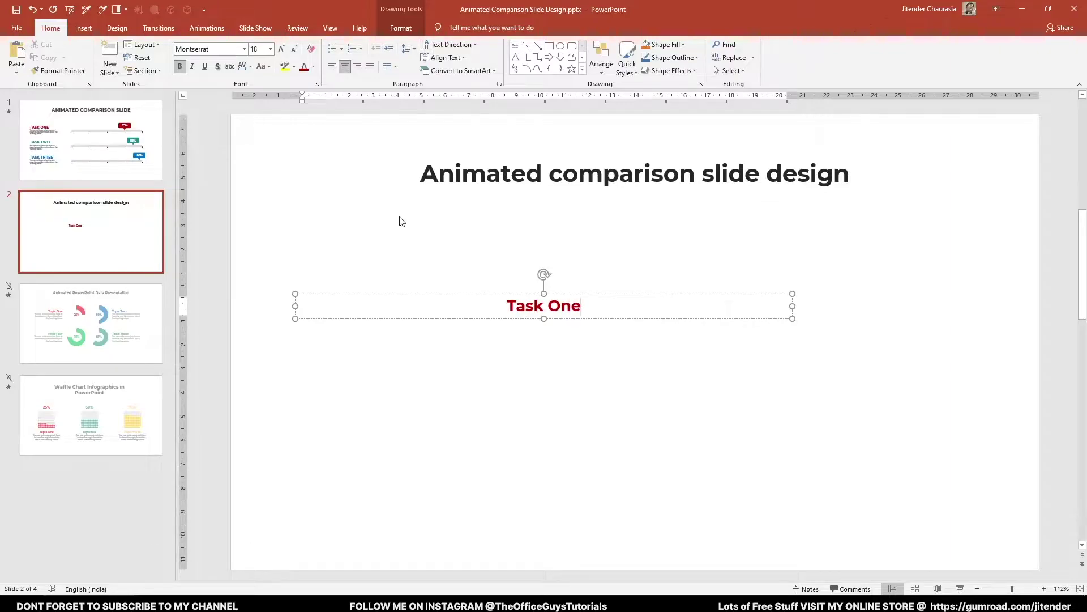
drag(793, 307, 457, 269)
click(426, 260)
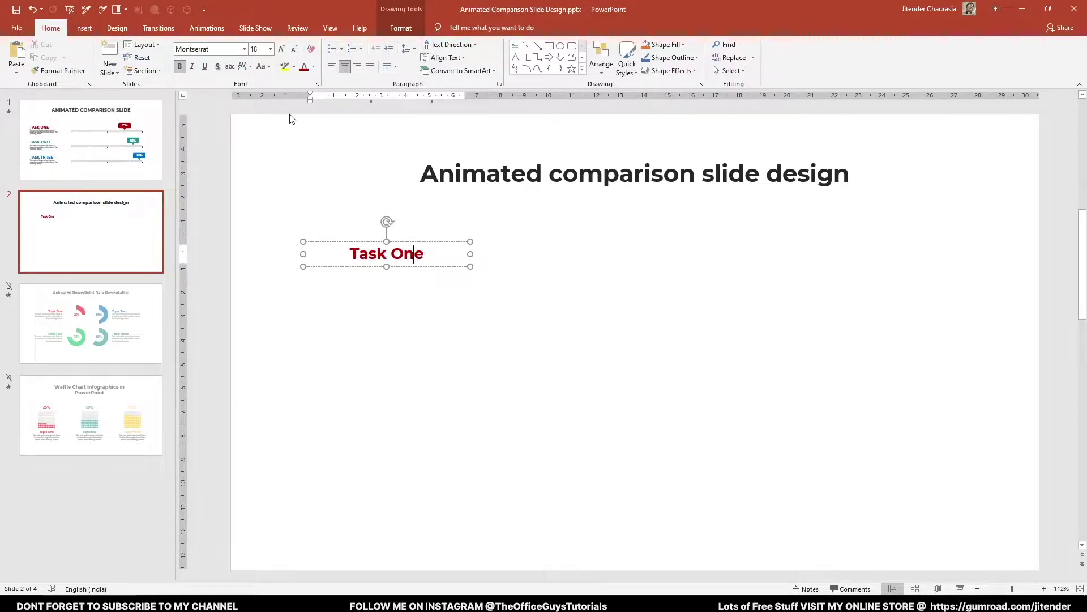
click(332, 66)
Duplicate the Task One box directly beneath it
click(346, 253)
drag(344, 267, 342, 292)
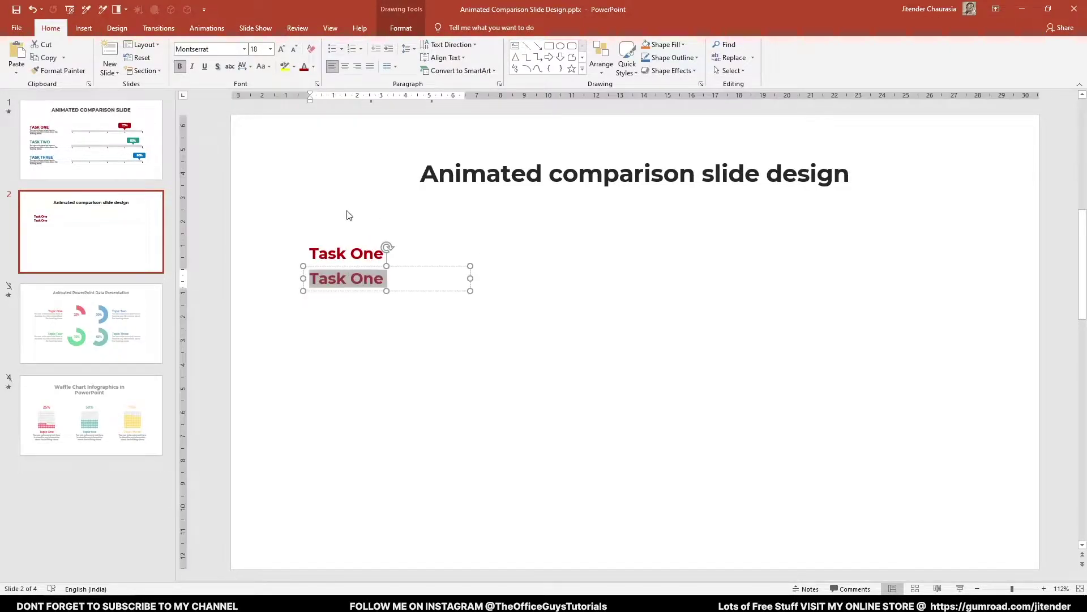
click(314, 67)
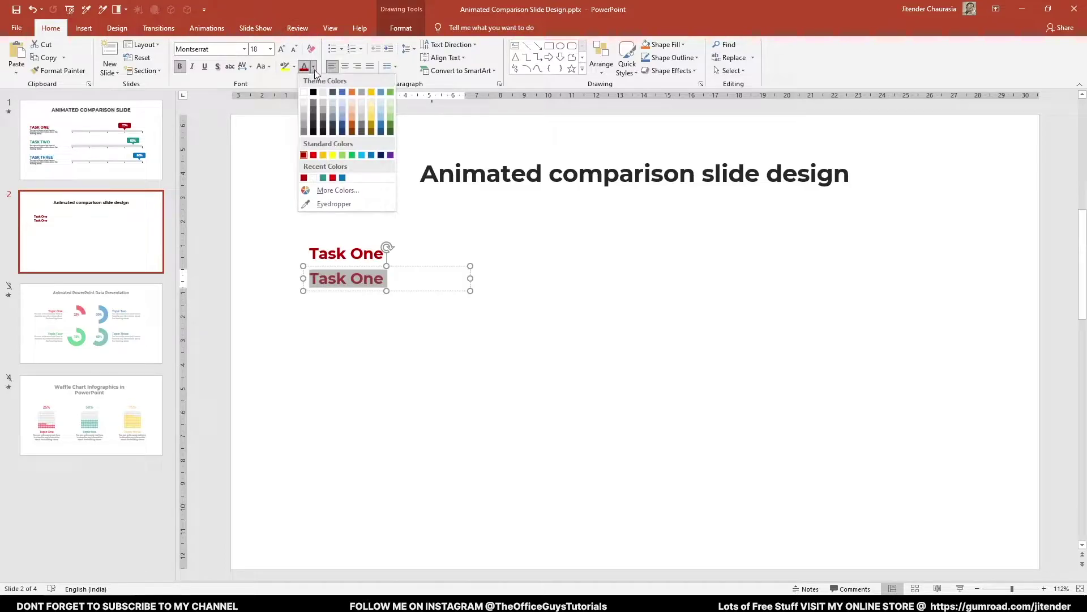
Make the duplicate Task One text dark grey at 12 pt
click(314, 122)
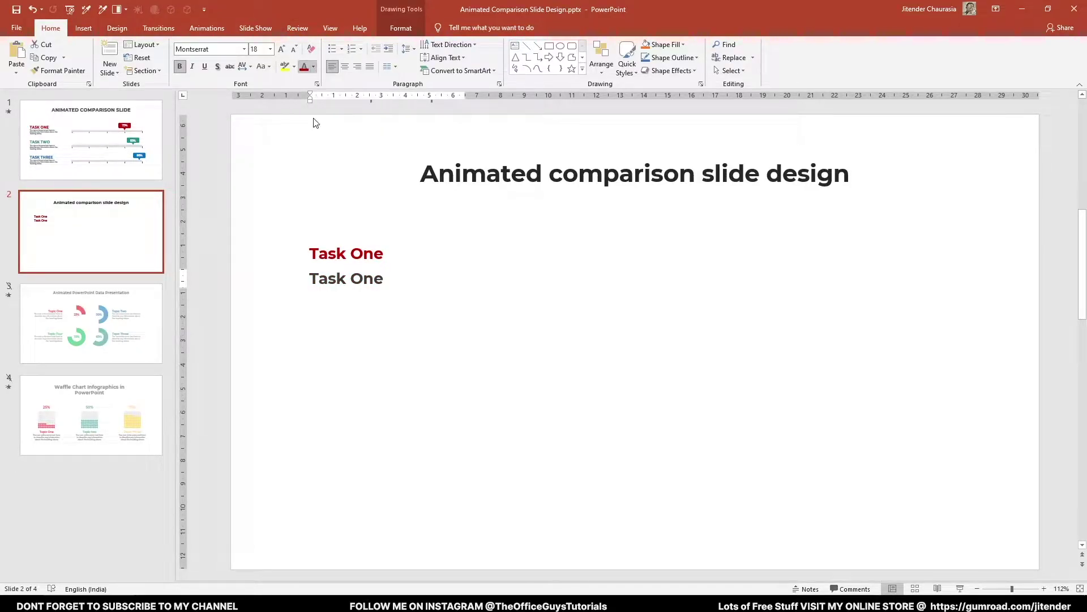
click(290, 49)
click(291, 49)
click(291, 49)
drag(349, 269, 350, 264)
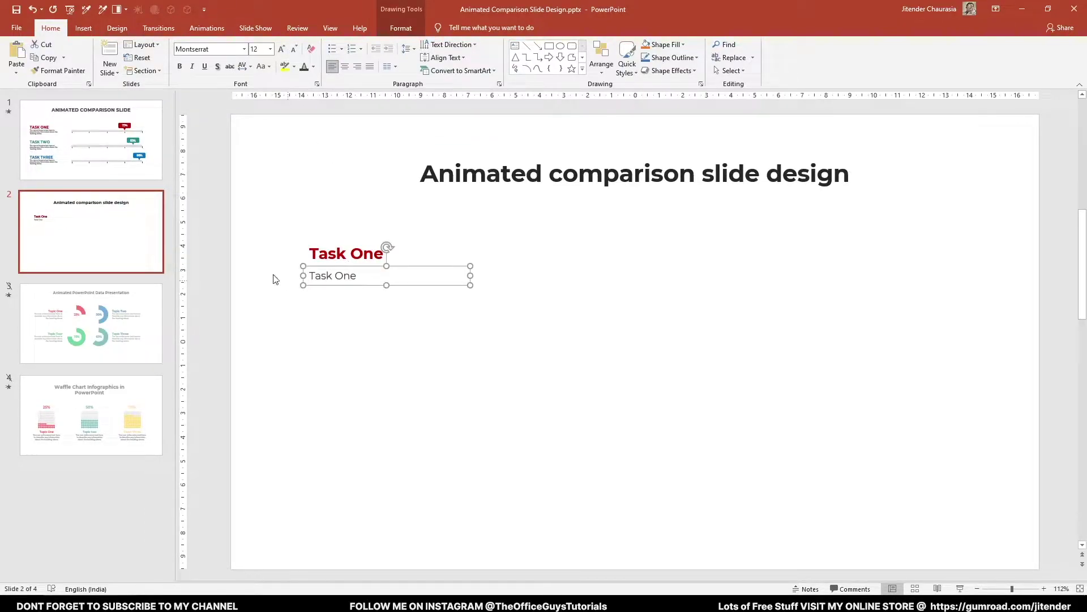
Copy slide 1's Task One description paragraph and paste it over the duplicate
click(129, 145)
triple_click(389, 305)
key(ctrl+c)
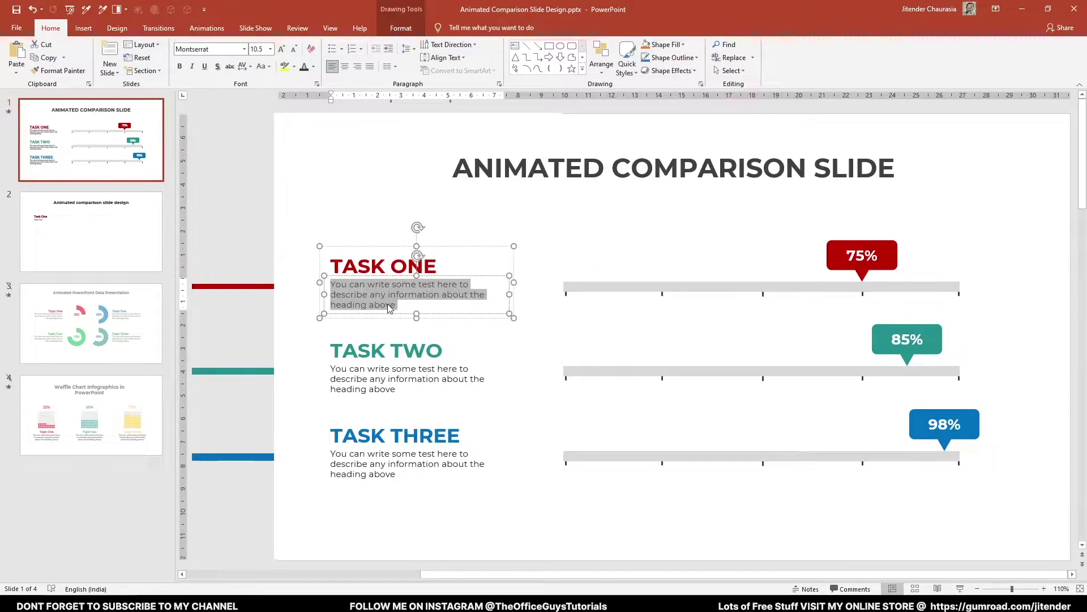
click(110, 266)
click(120, 187)
click(120, 195)
click(333, 276)
triple_click(334, 284)
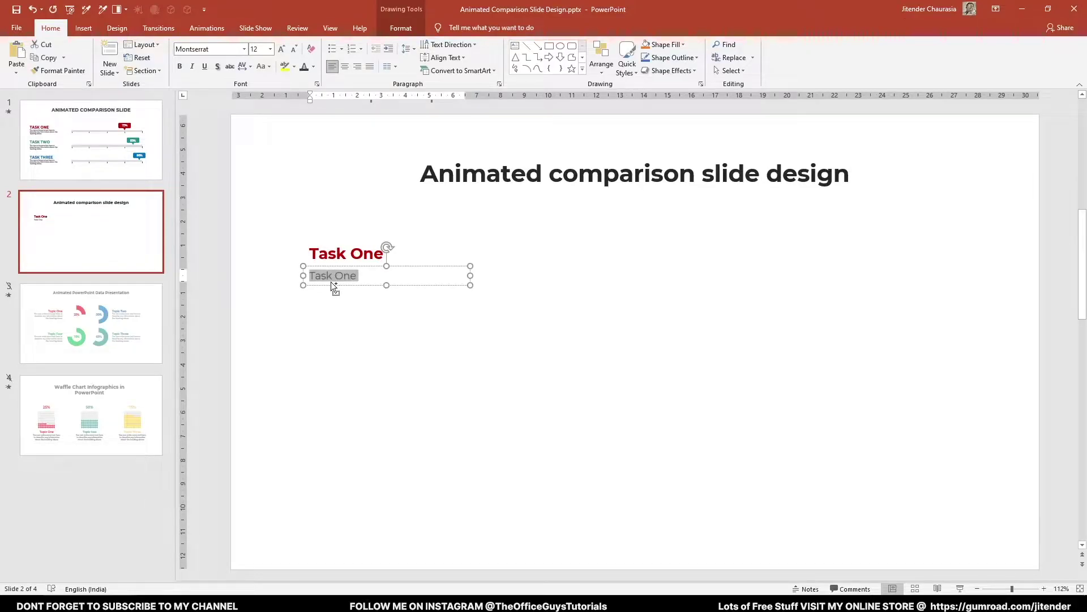
key(ctrl+v)
click(342, 332)
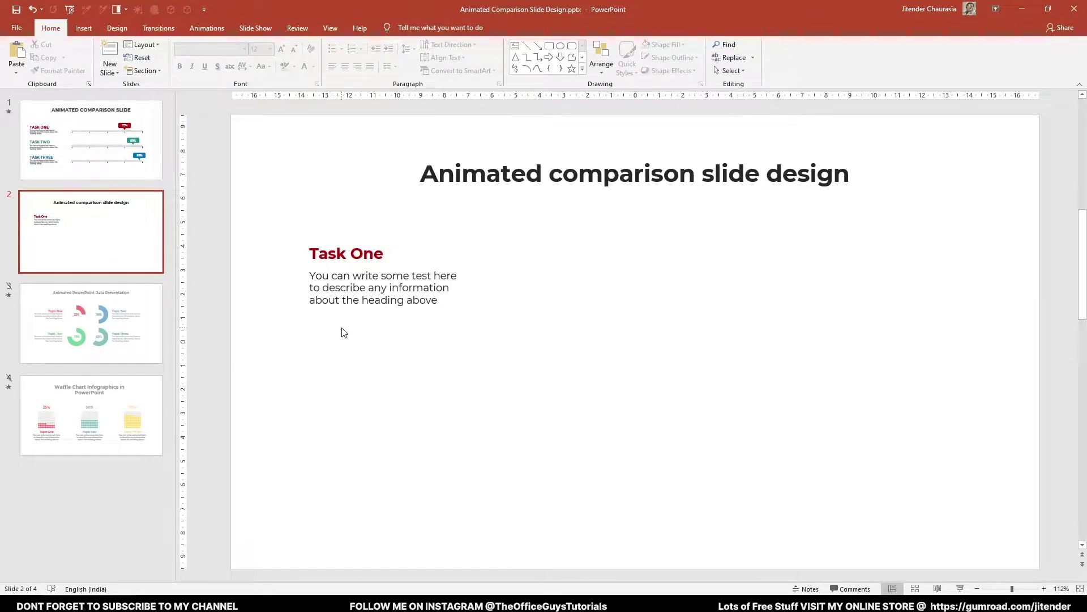
click(368, 256)
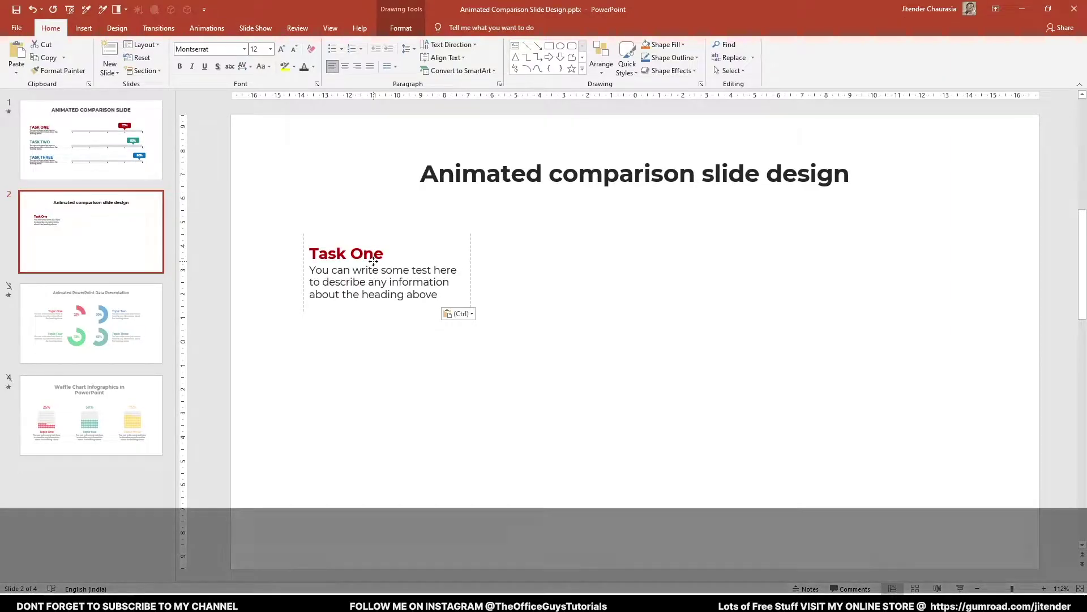
Group the Task One heading with its description and add two evenly spaced copies below
click(508, 269)
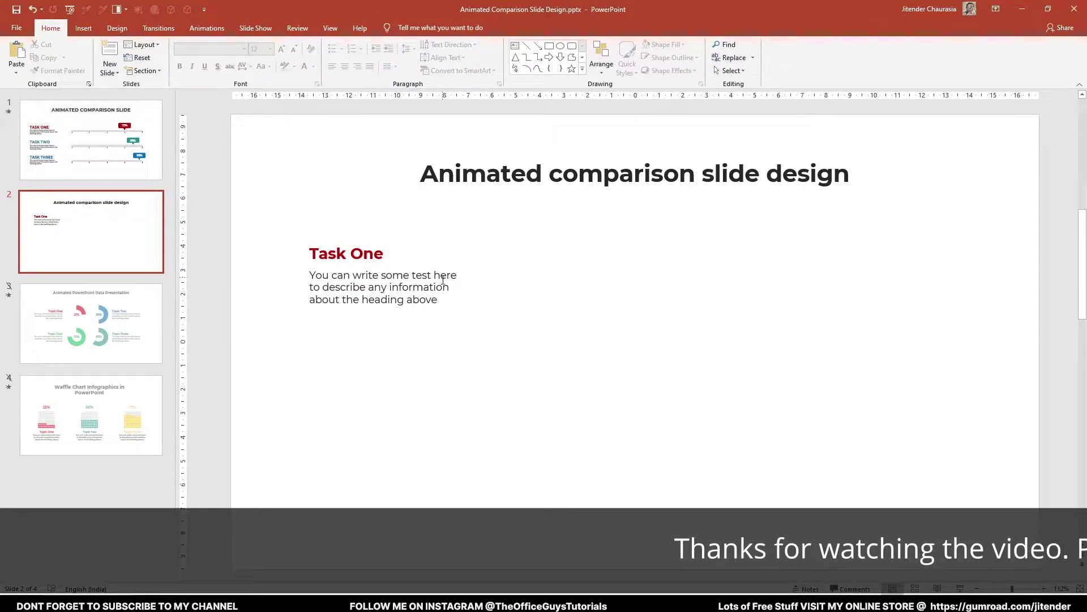
drag(208, 230, 513, 337)
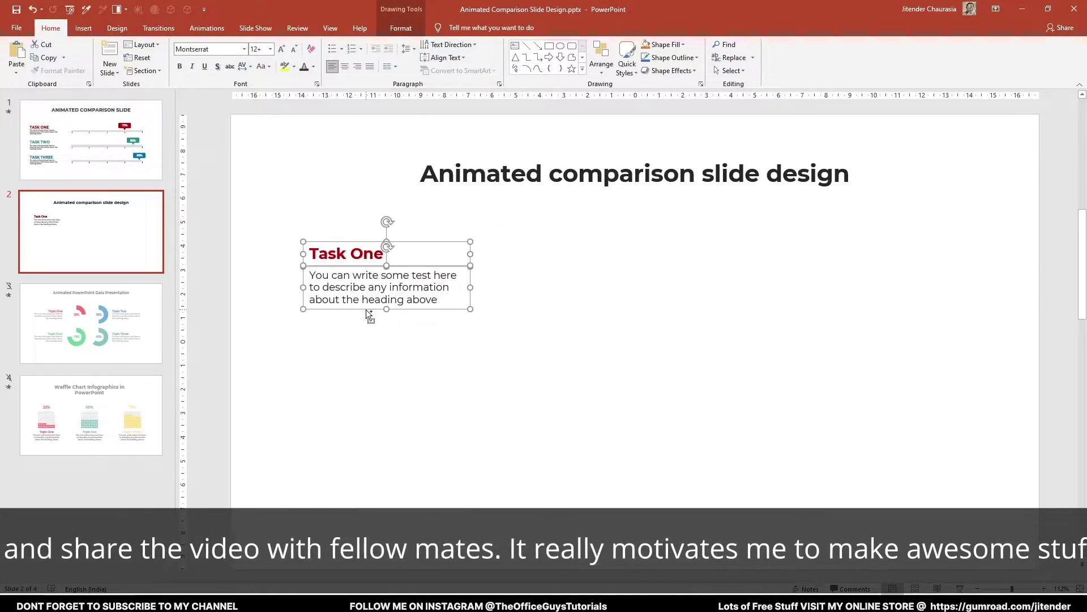
key(ctrl+g)
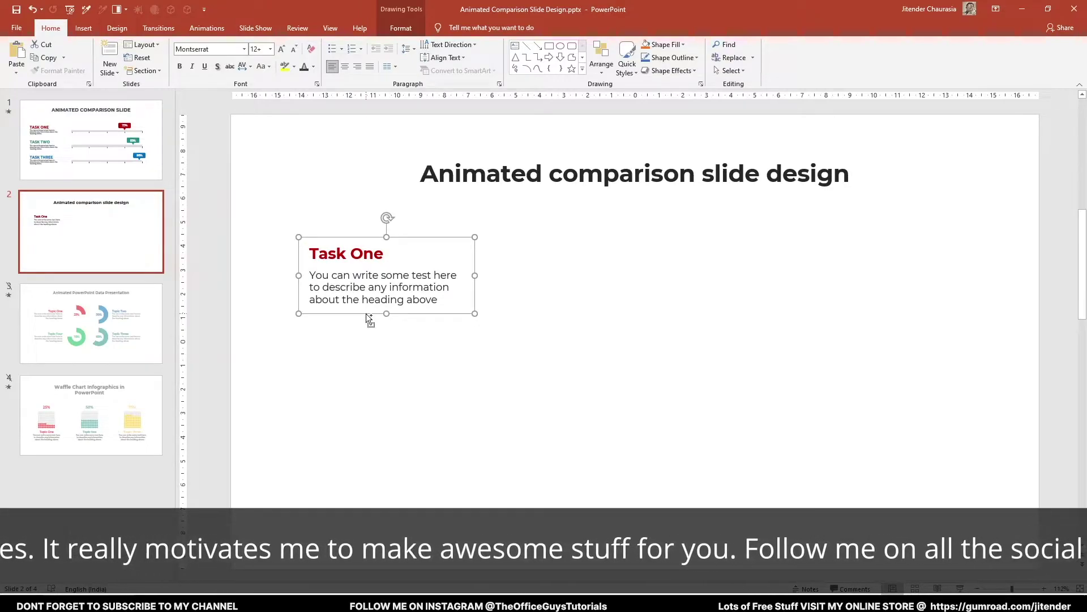
key(ctrl+d)
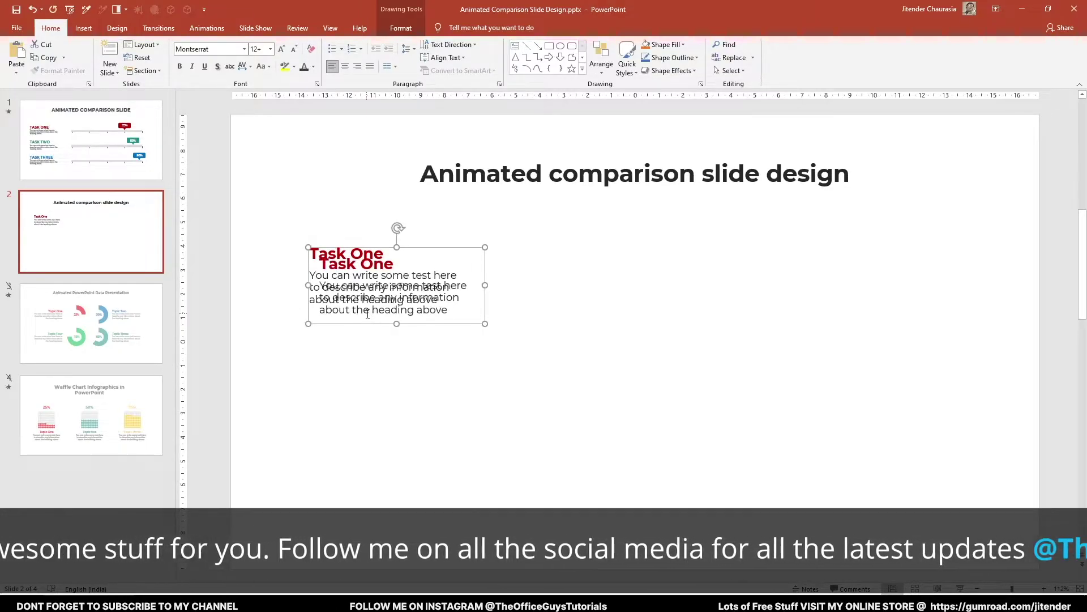
drag(367, 316, 354, 394)
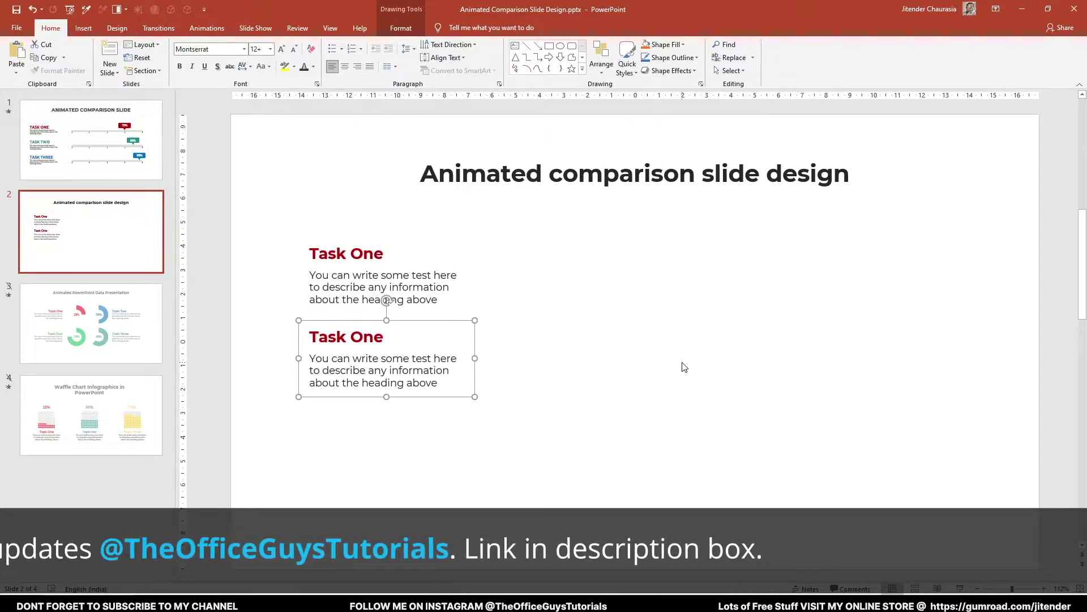
key(ctrl+d)
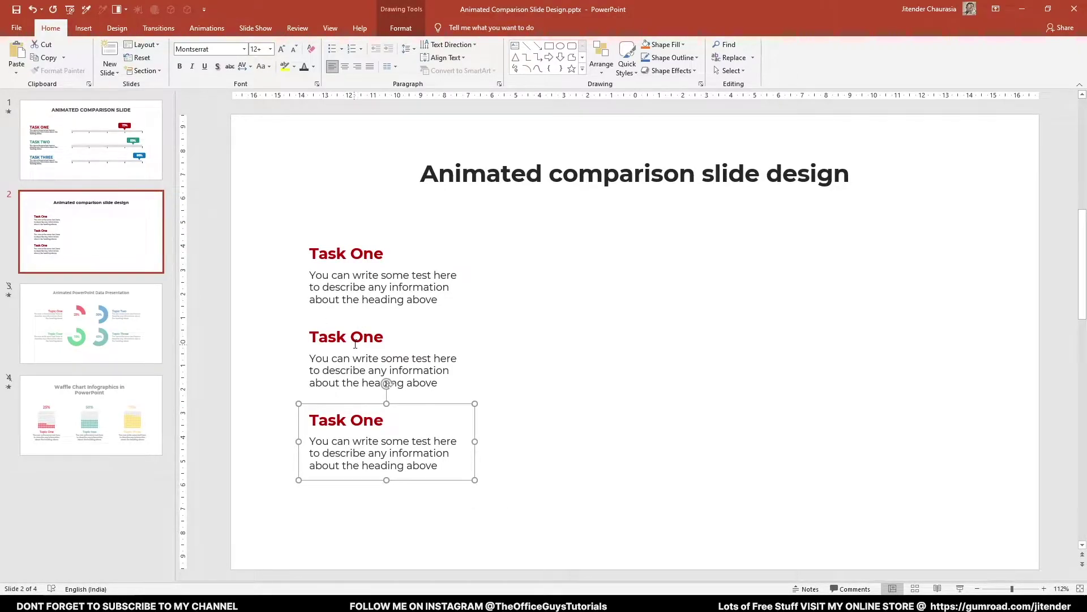
Colour the second Task One heading teal and the third blue
triple_click(309, 336)
click(309, 66)
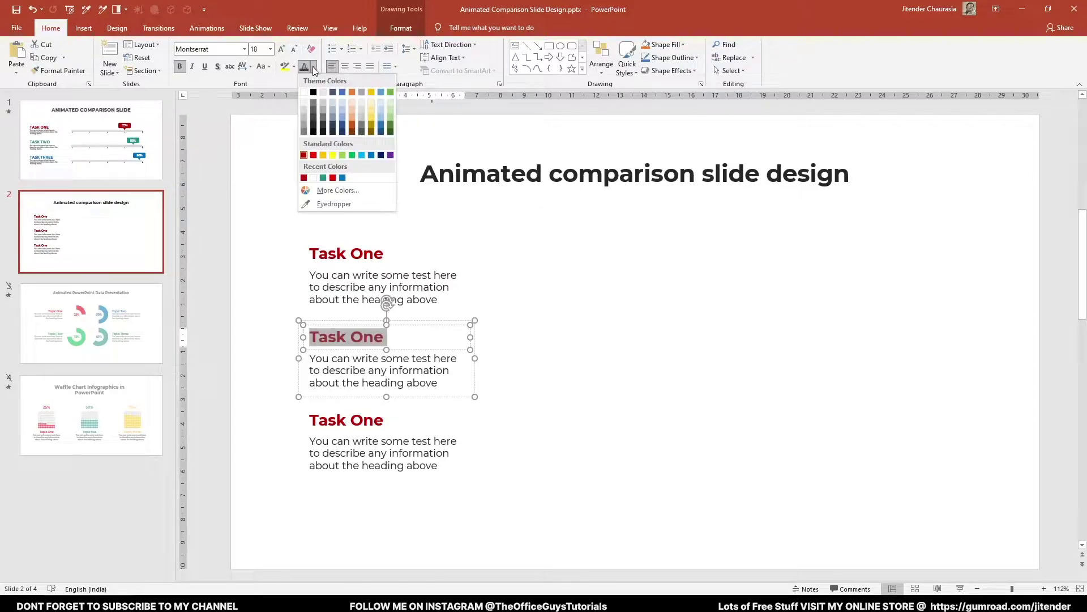
click(325, 179)
triple_click(363, 421)
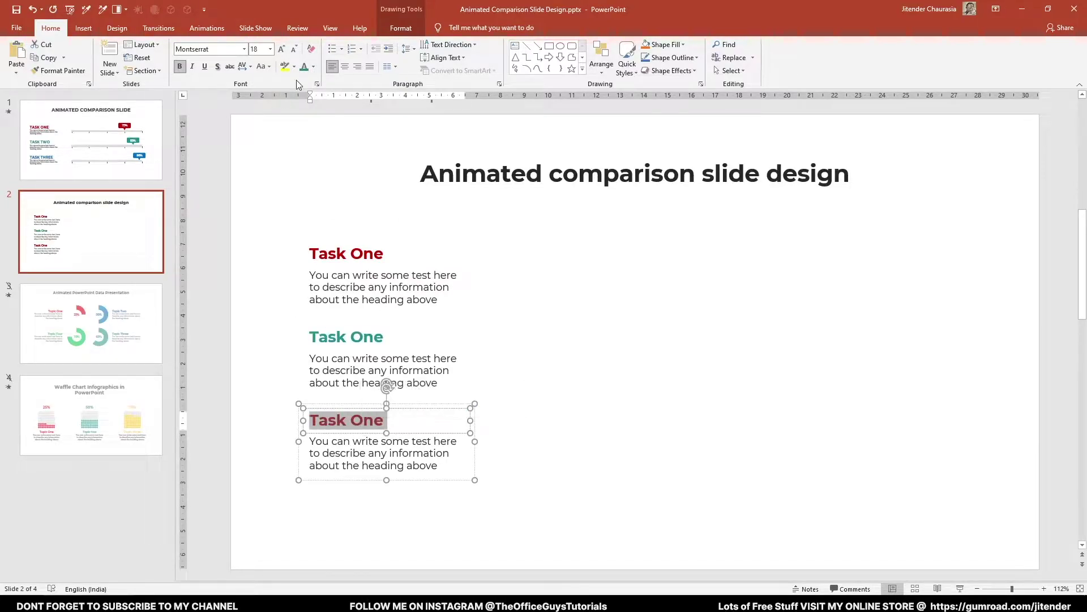
click(314, 67)
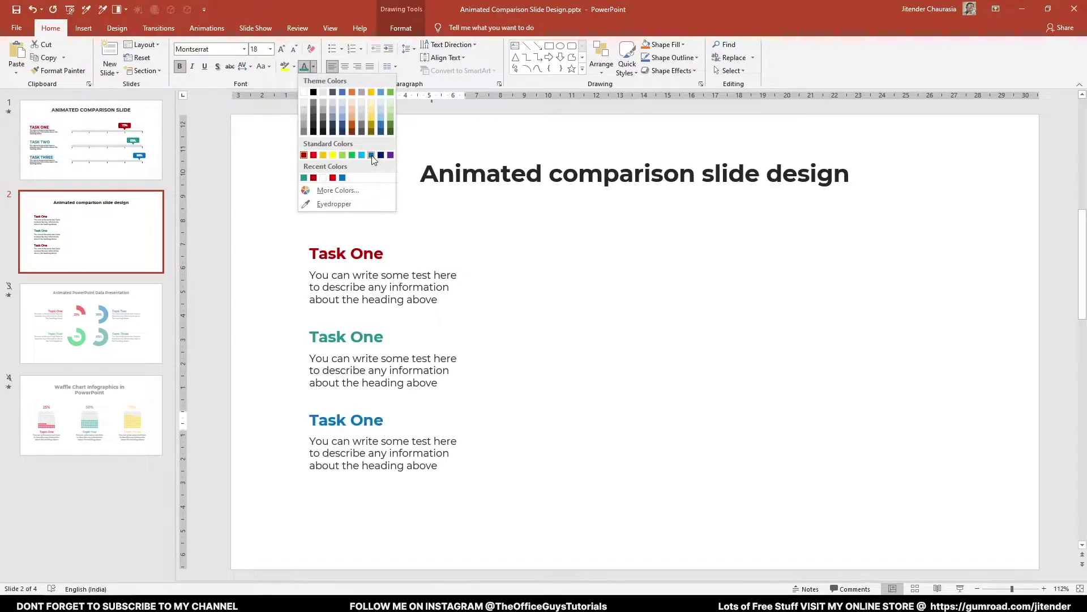
click(371, 156)
click(352, 371)
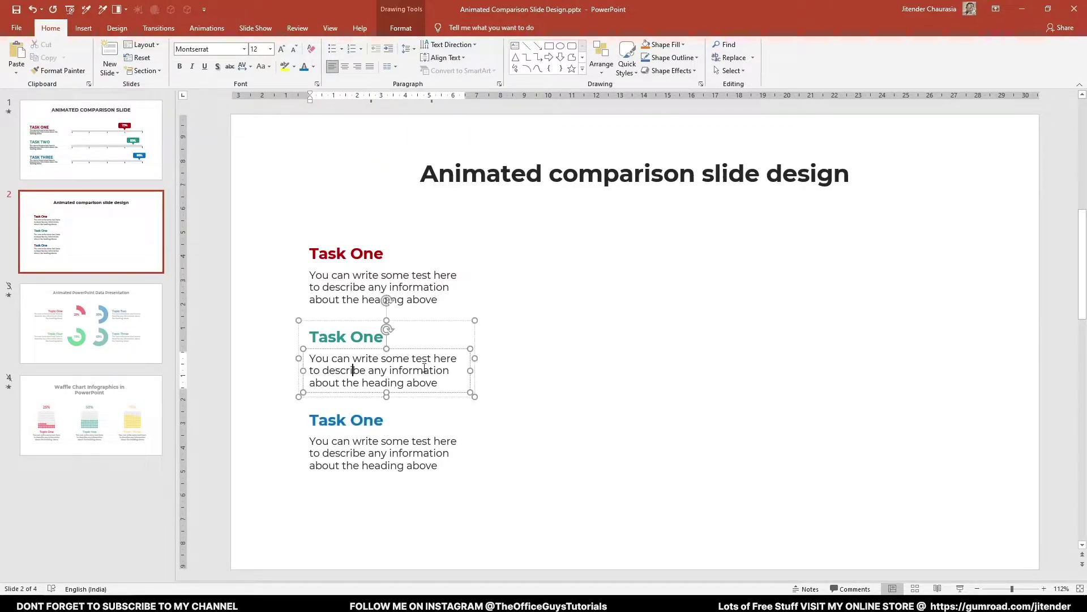
click(491, 391)
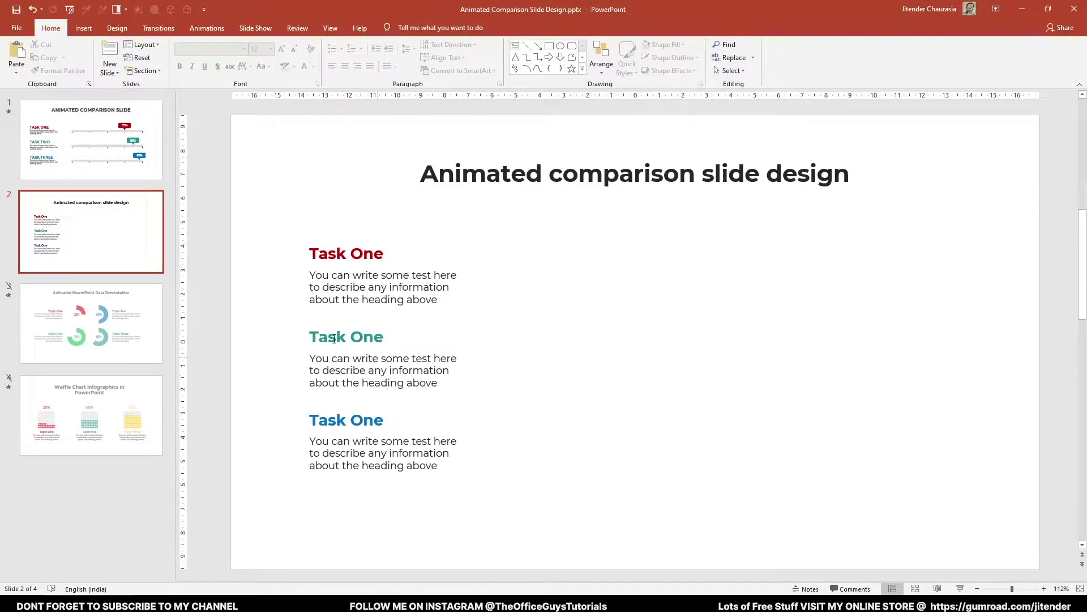
Rename the third heading 'Task Three' and the second 'Task Two'
double_click(351, 417)
text(Three)
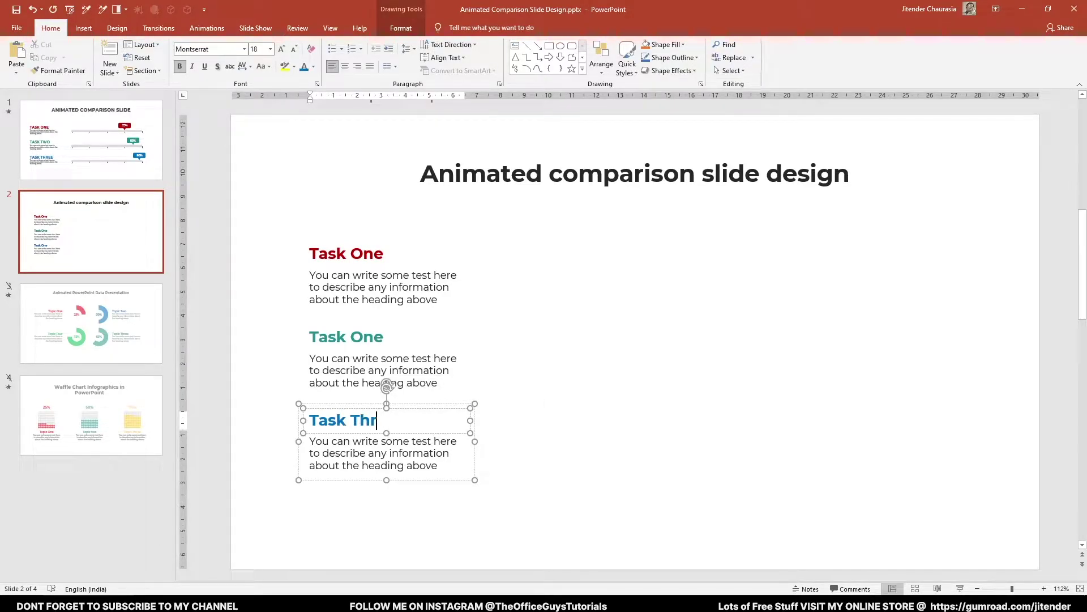
double_click(367, 338)
text(Two)
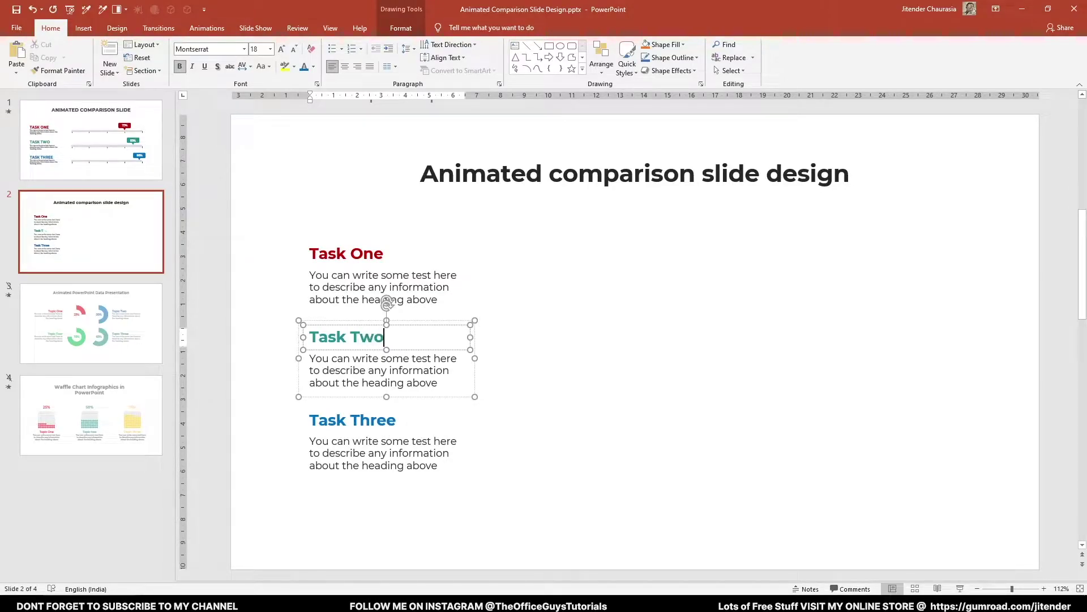
click(287, 236)
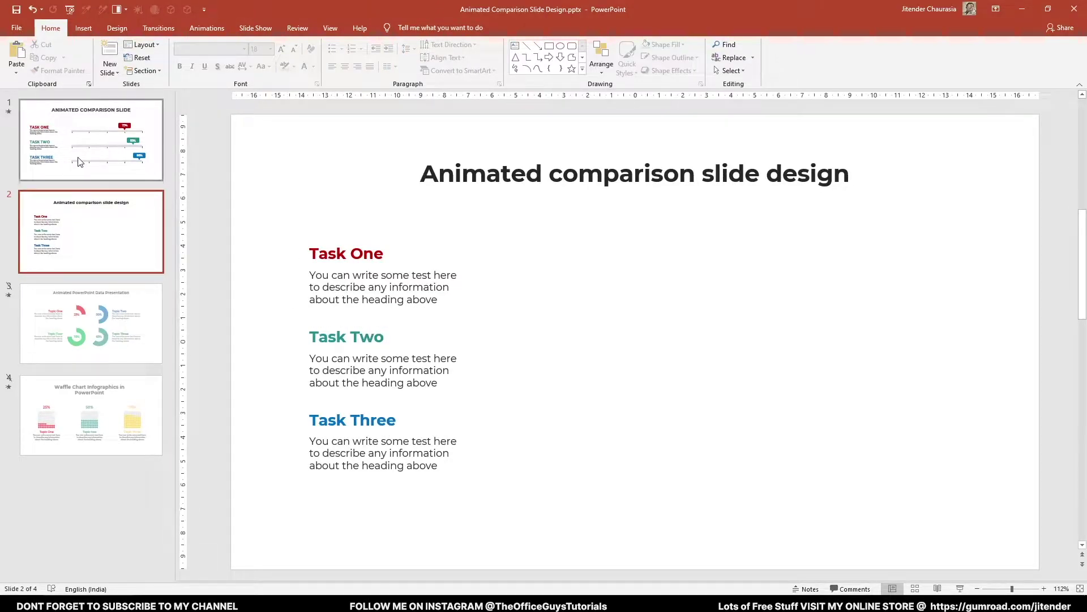
Draw a long, thin rectangle beside Task One, checking slide 1's design first
click(80, 162)
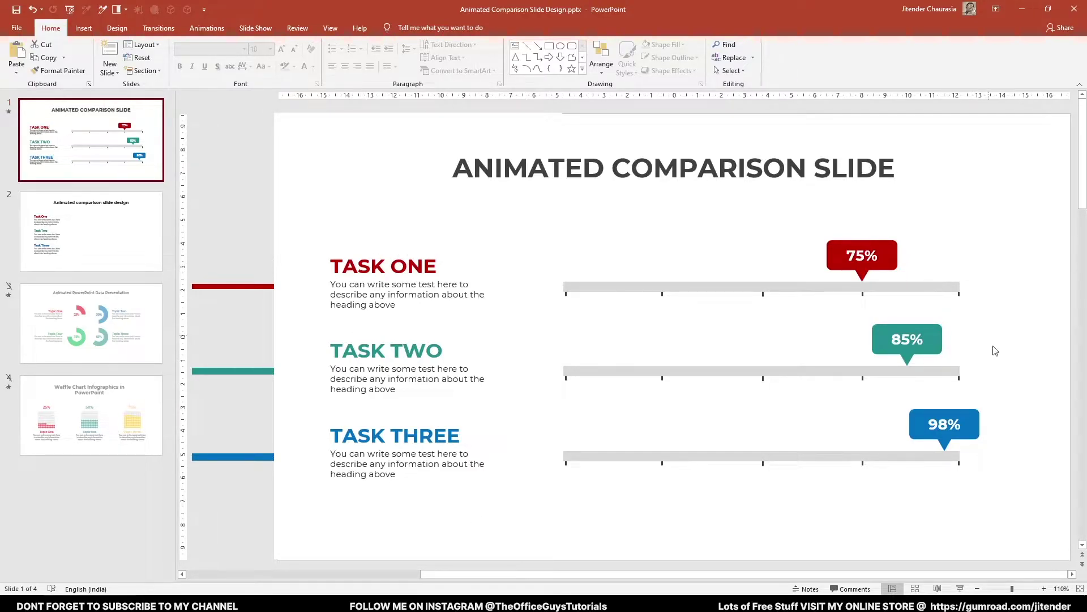
click(141, 267)
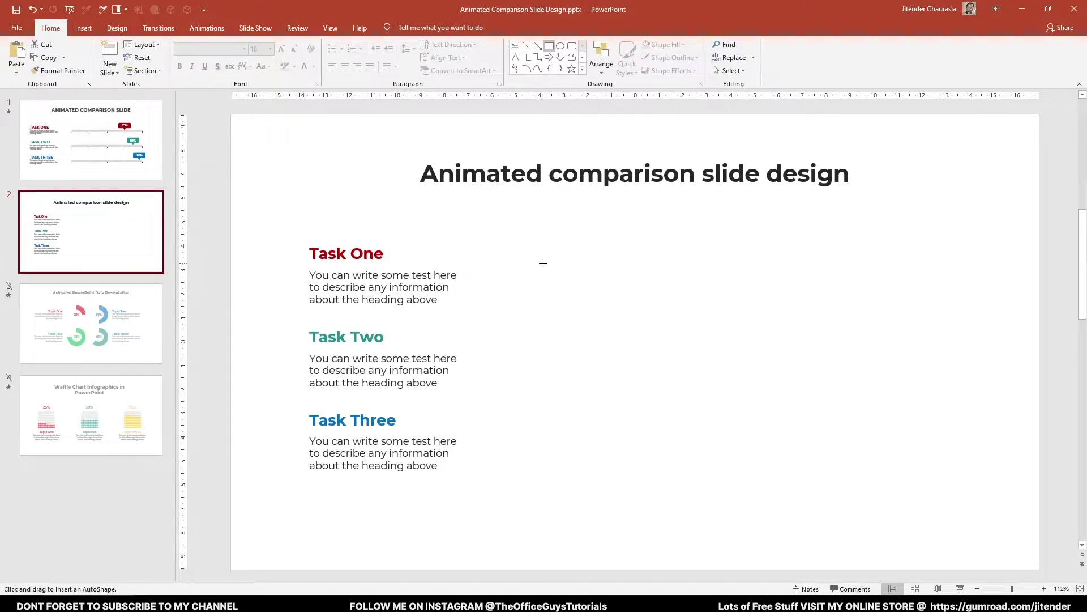
mouse_move(538, 253)
mouse_down()
mouse_move(1037, 271)
mouse_move(947, 294)
mouse_move(967, 288)
mouse_up()
drag(754, 253, 755, 261)
click(752, 388)
Fill the bar light gray and remove its outline
click(605, 275)
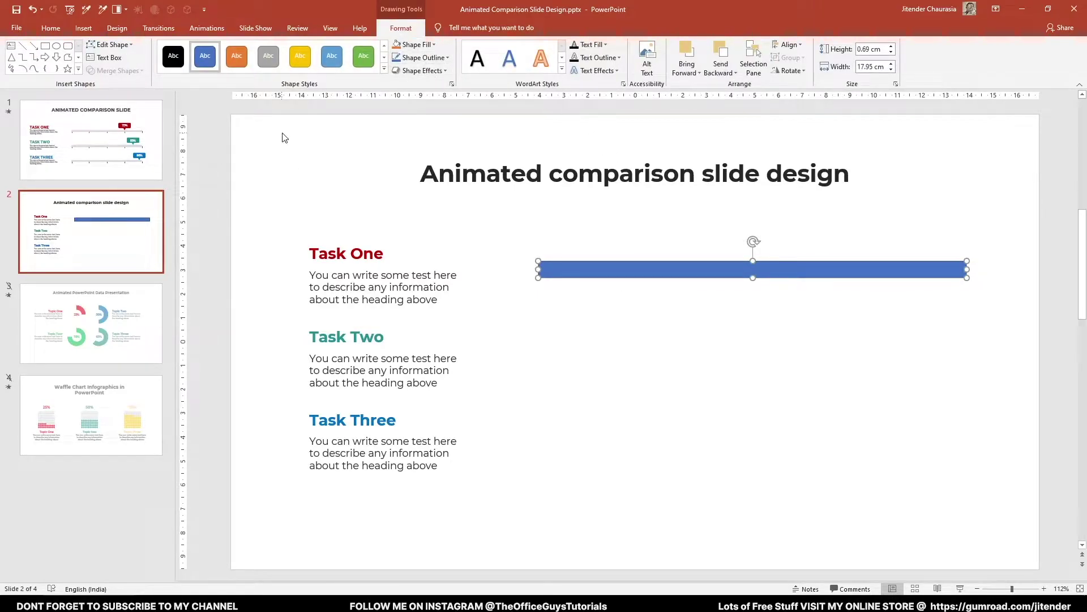
click(429, 48)
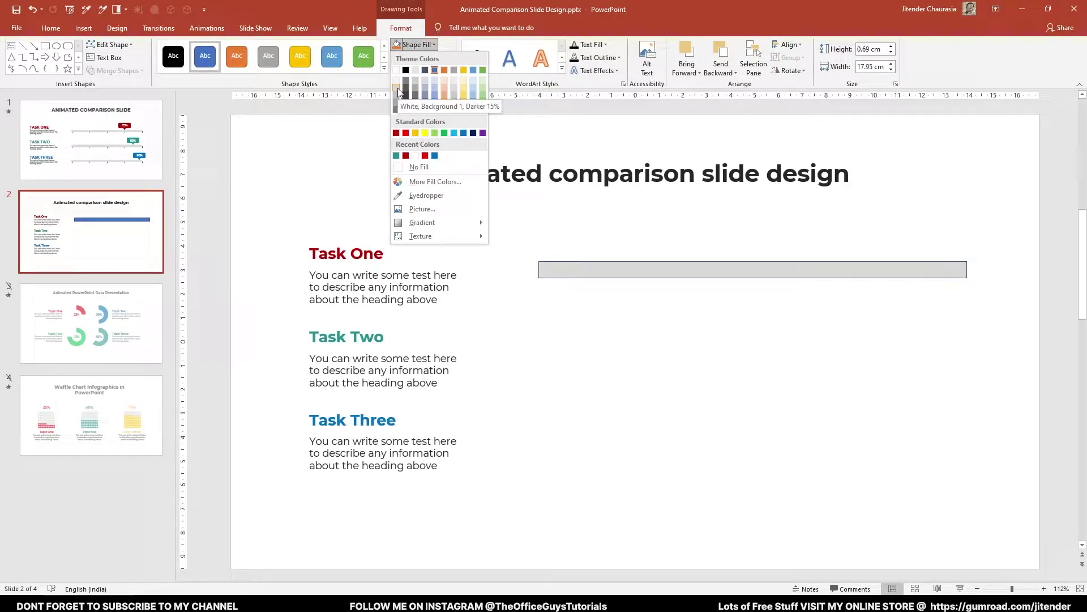
click(398, 90)
click(422, 57)
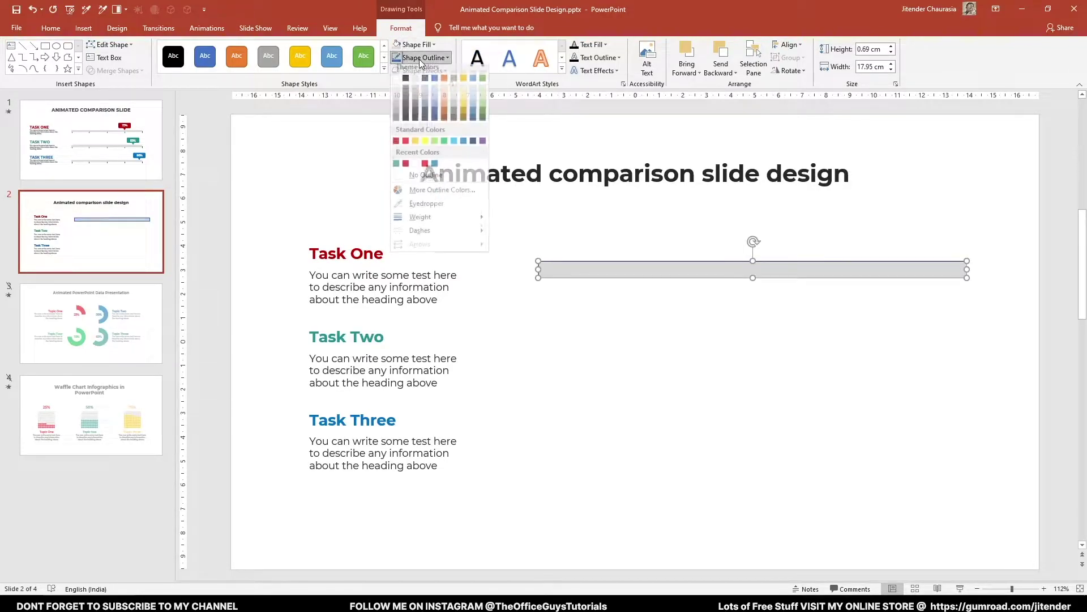
click(428, 182)
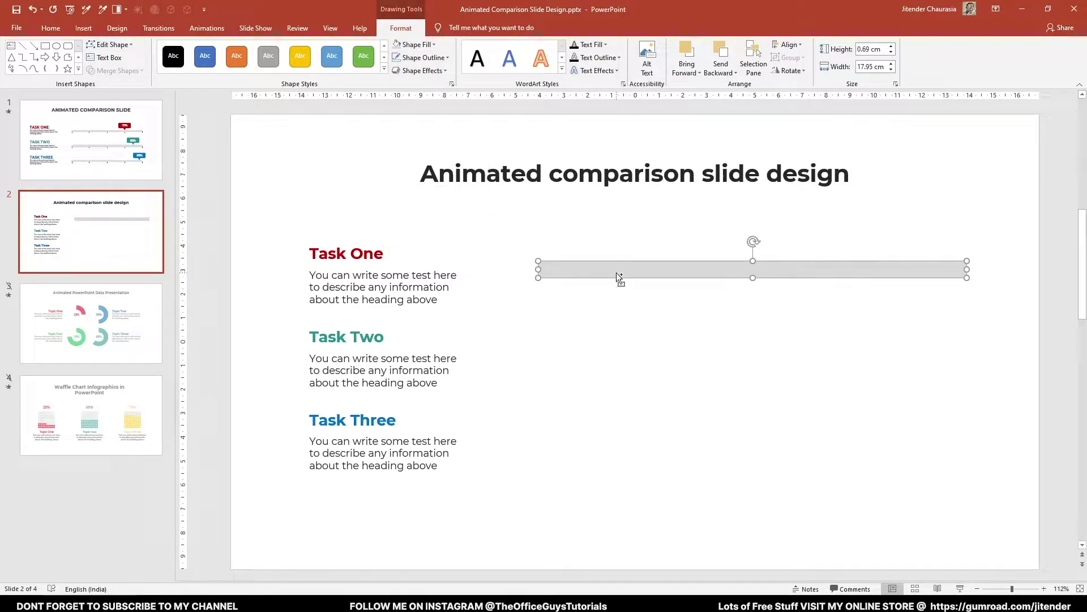
Duplicate the gray bar in place and adjust the copy's height
mouse_move(617, 273)
mouse_down()
mouse_move(583, 298)
mouse_move(608, 273)
mouse_up()
scroll(760, 268, up, 1)
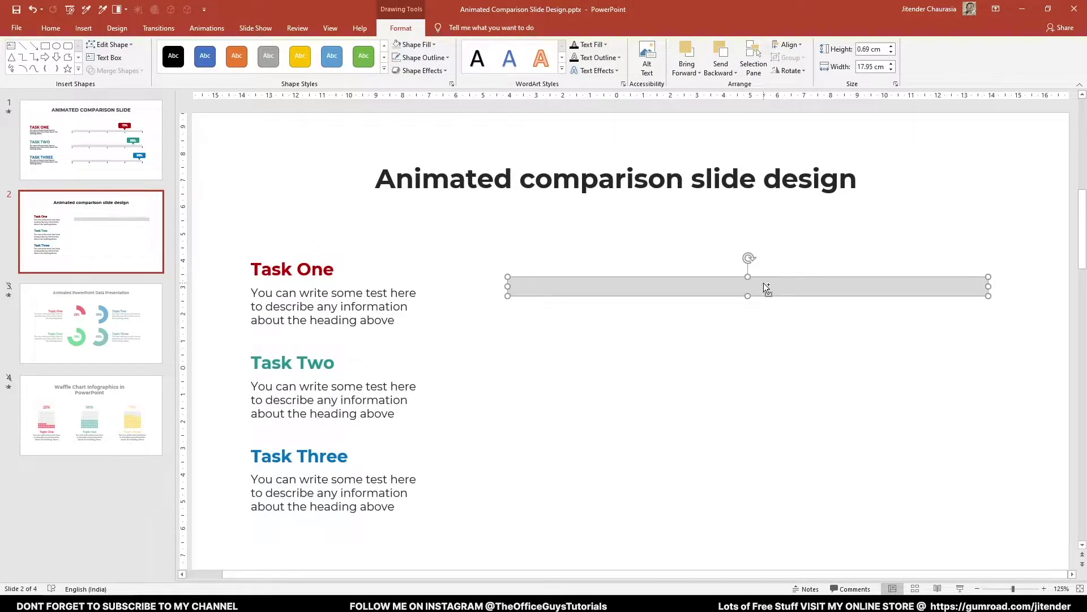
drag(748, 277, 749, 288)
scroll(776, 298, up, 6)
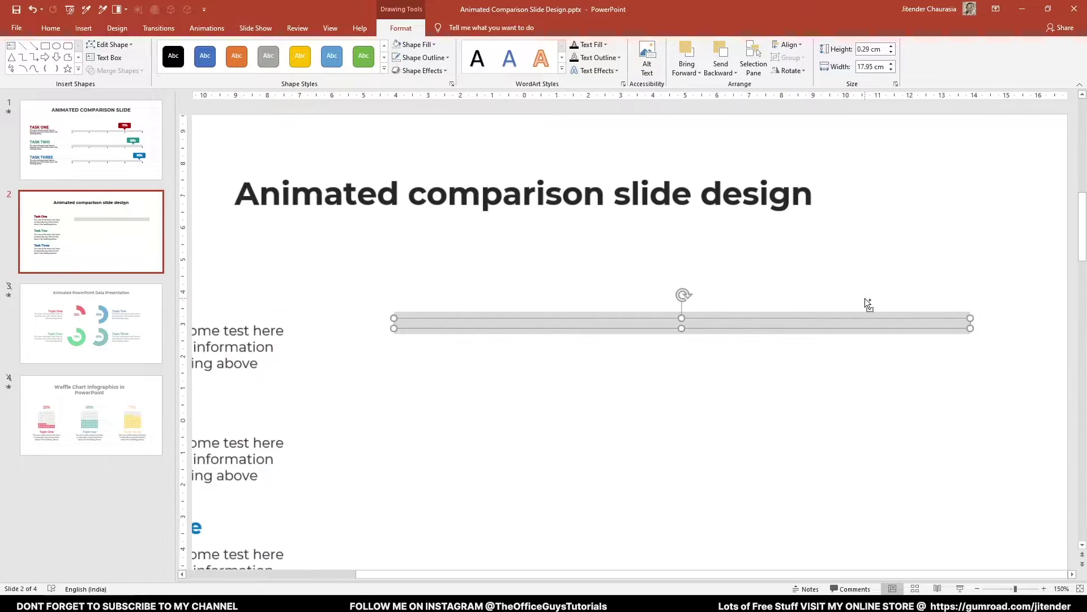
Fill the copied bar red and adjust its height over the track
click(435, 57)
click(416, 44)
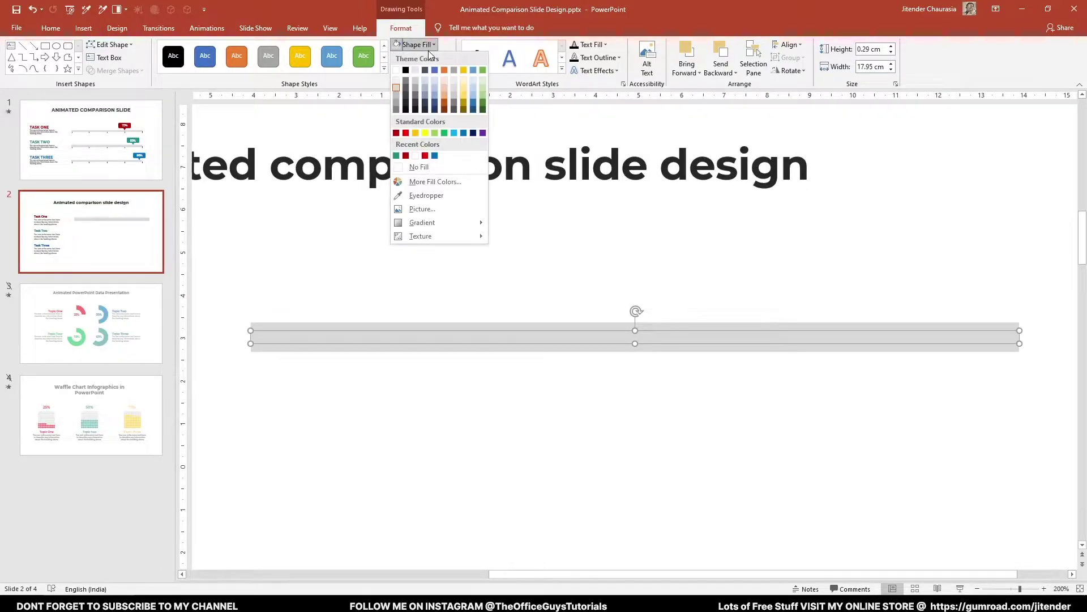
click(425, 156)
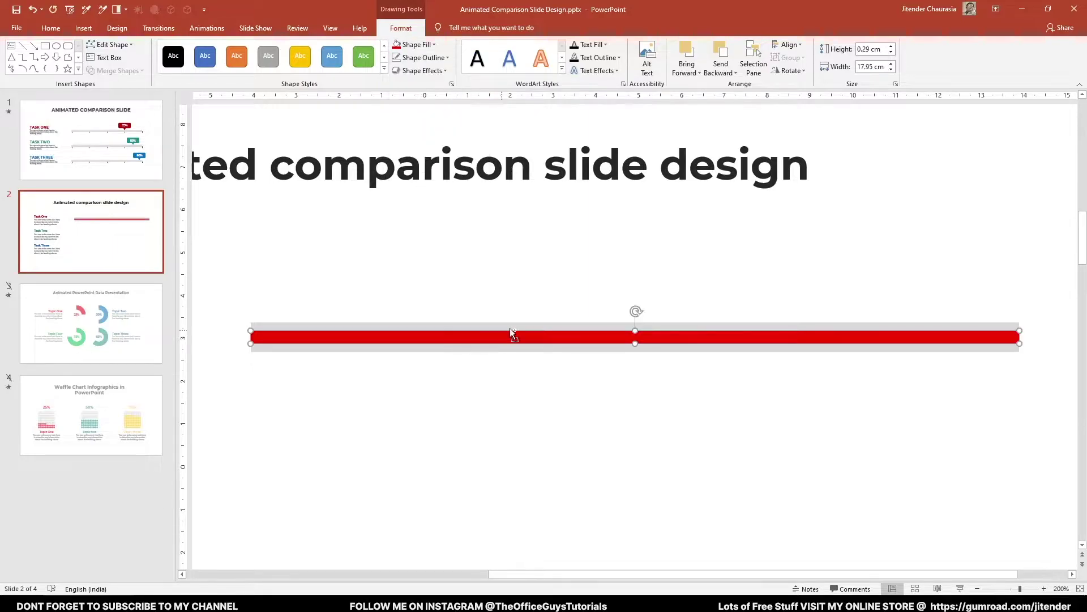
scroll(573, 334, up, 5)
drag(633, 324, 637, 313)
scroll(648, 319, down, 5)
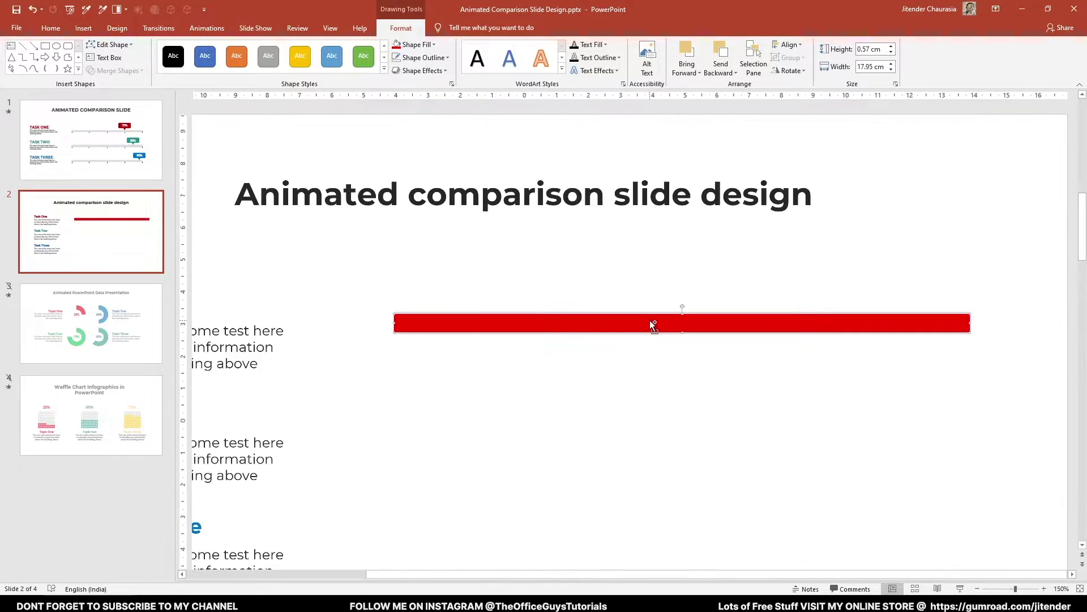
scroll(1049, 253, down, 3)
click(1049, 252)
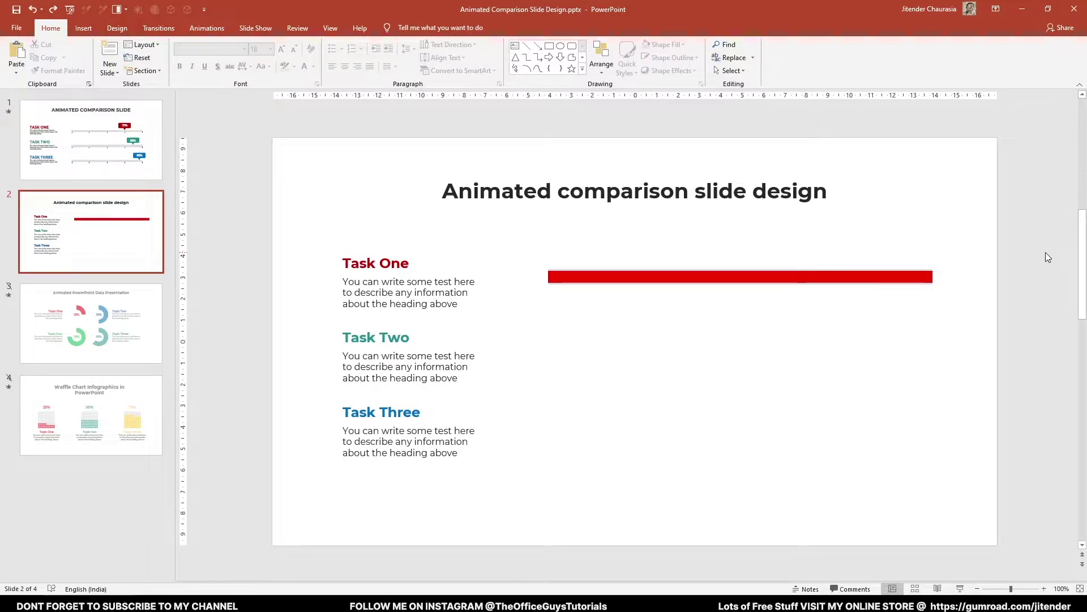
Move the red bar left so it runs off the slide's left edge and ends where the grey track begins
click(838, 281)
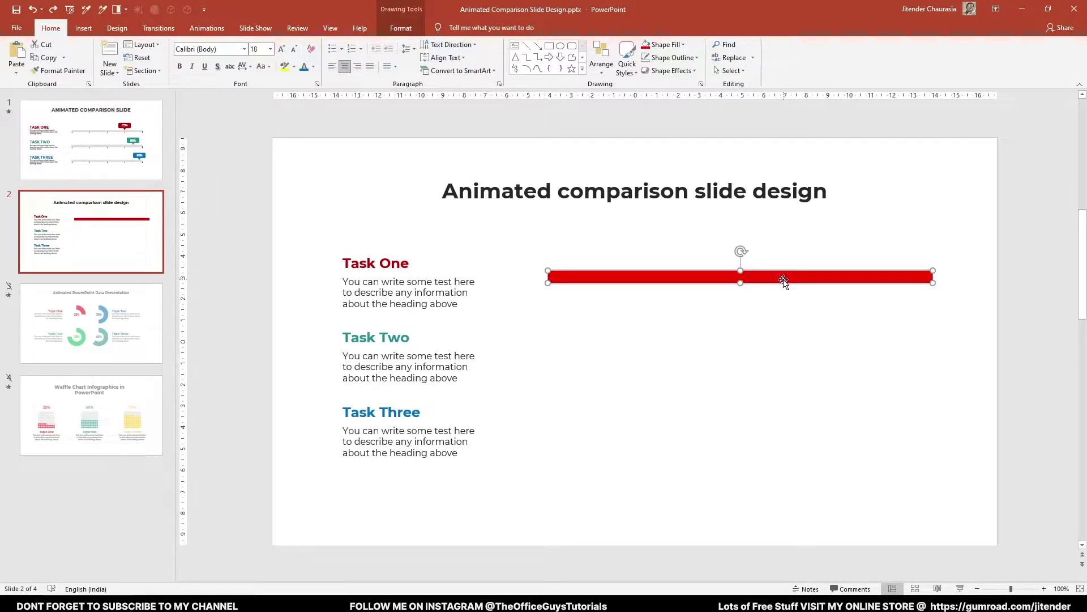
drag(791, 278, 408, 277)
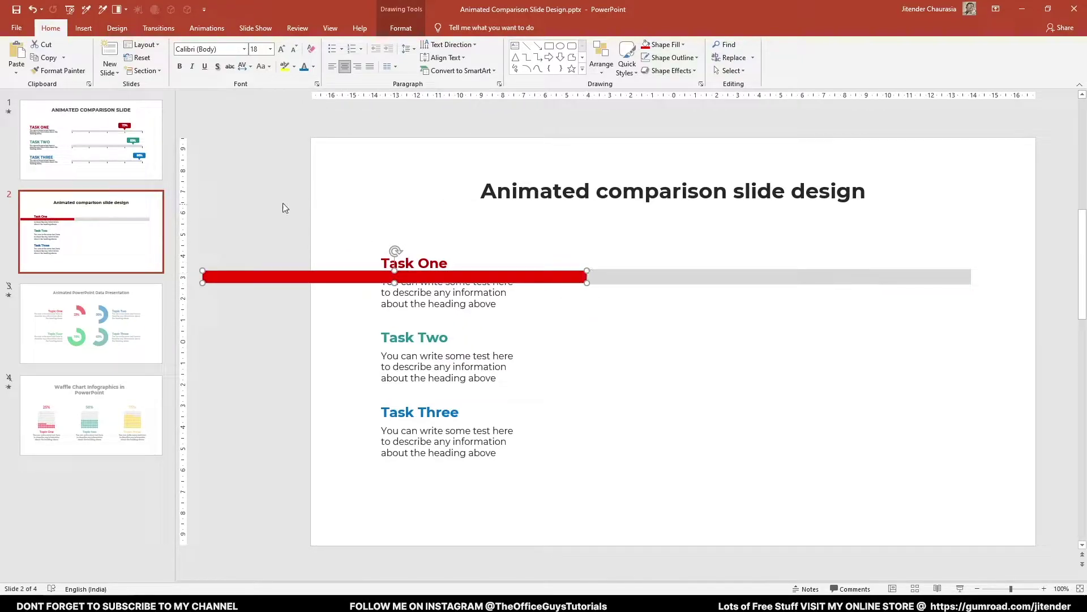
Give the red bar a Lines motion path moving it right along the grey track, then preview it in Reading View
click(216, 32)
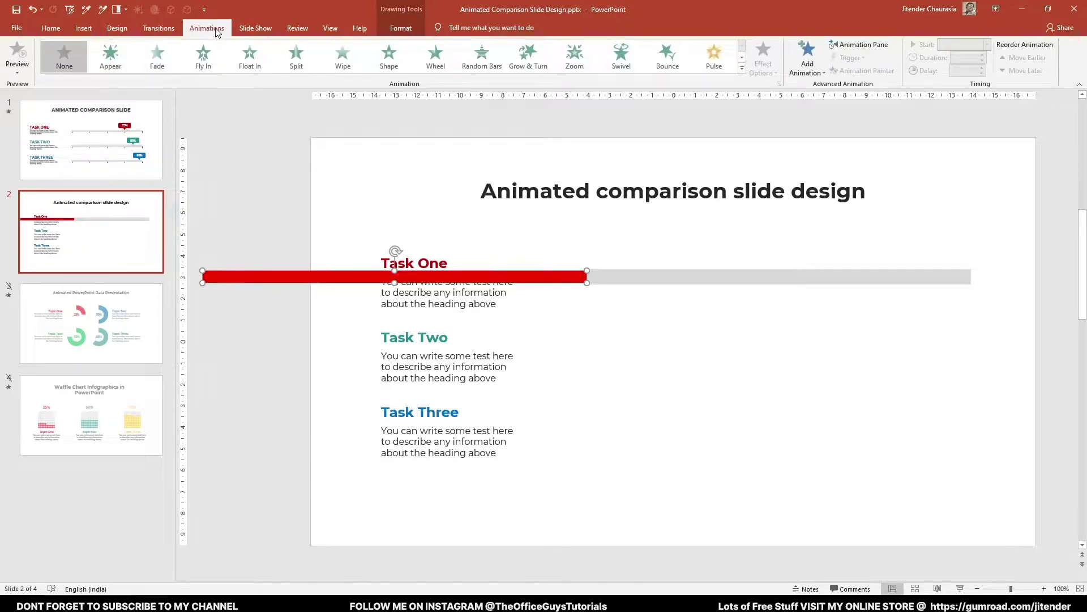
click(738, 77)
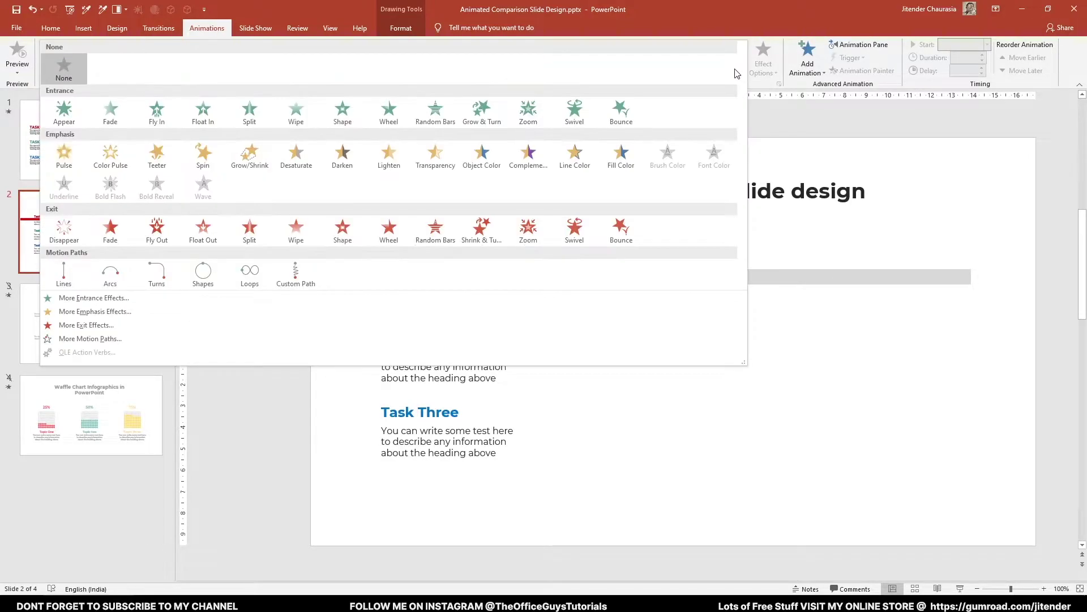
click(68, 273)
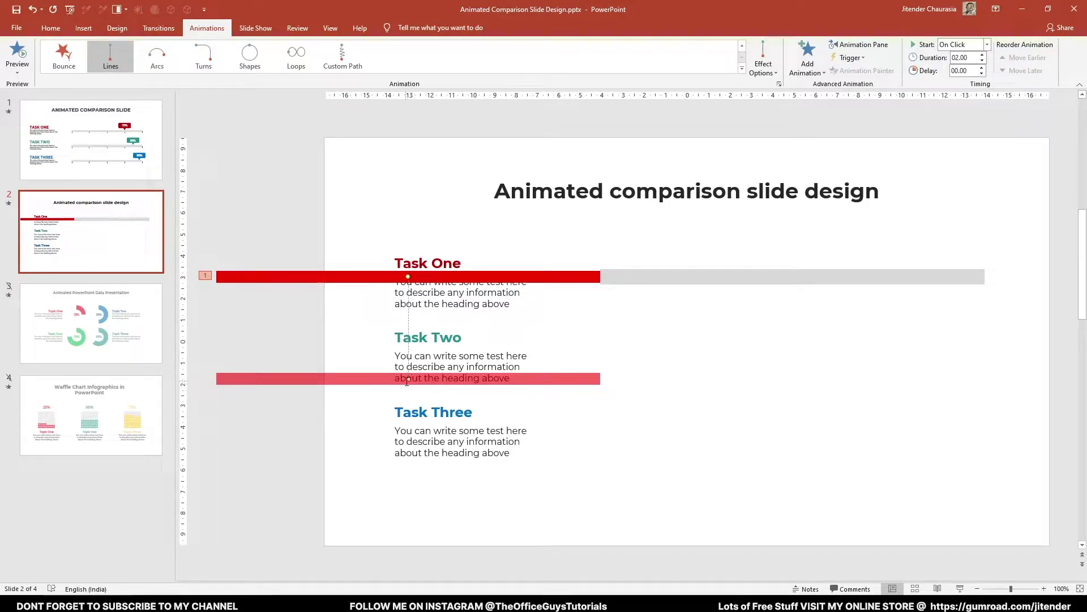
drag(406, 379, 775, 276)
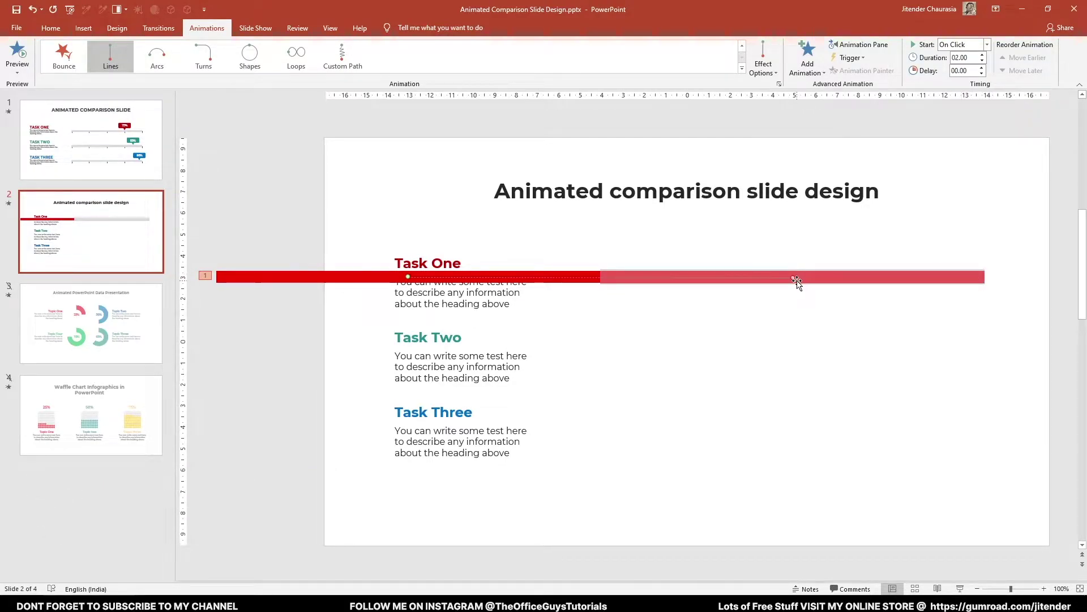
click(290, 405)
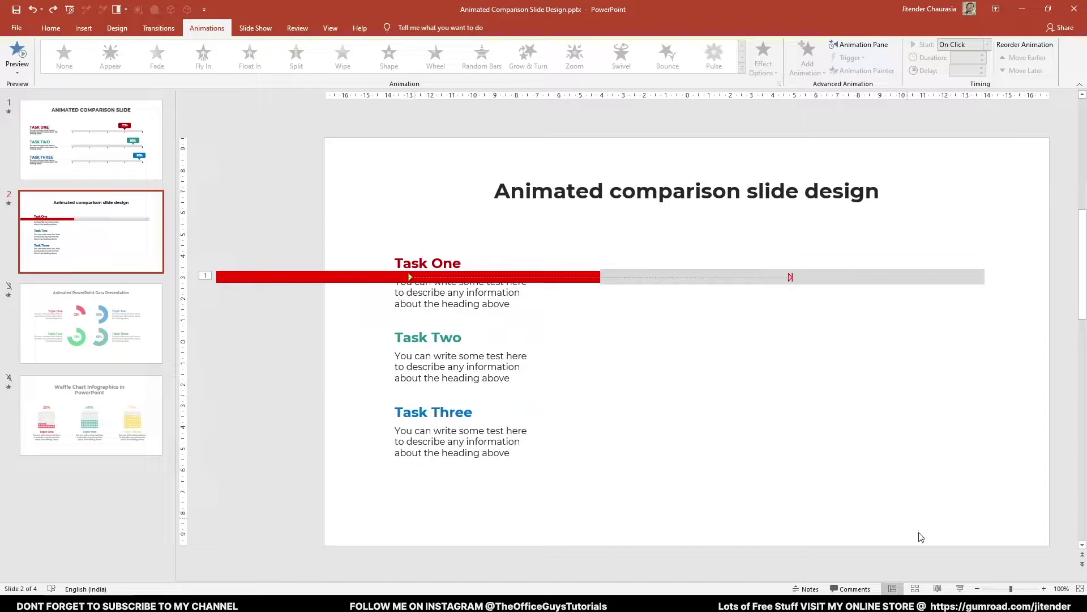
click(941, 590)
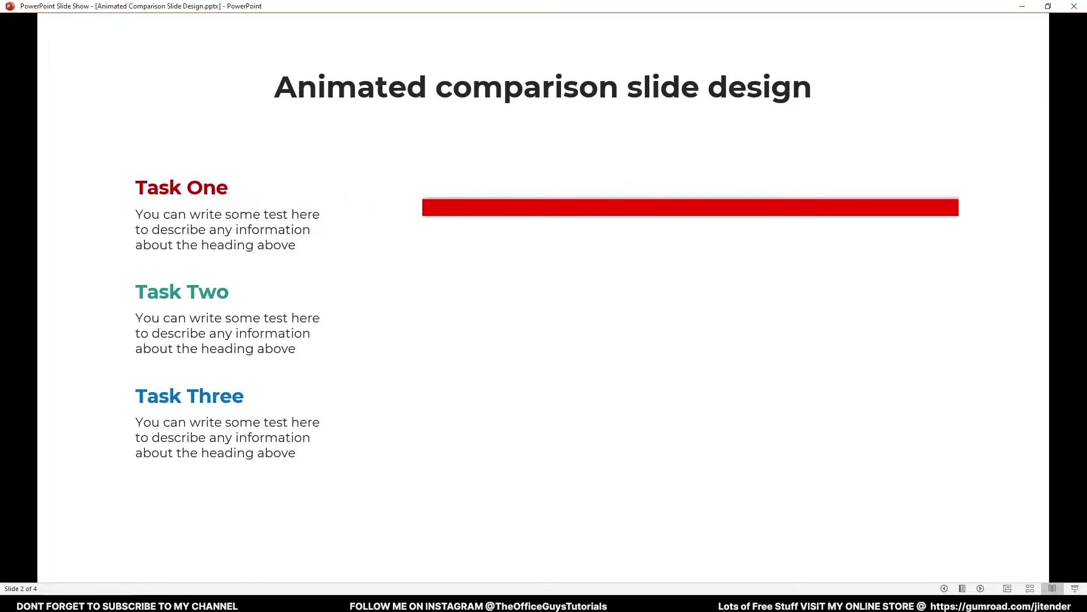
Replay the red bar's animation in Reading View, then return to editing slide 2 on Home
key(Escape)
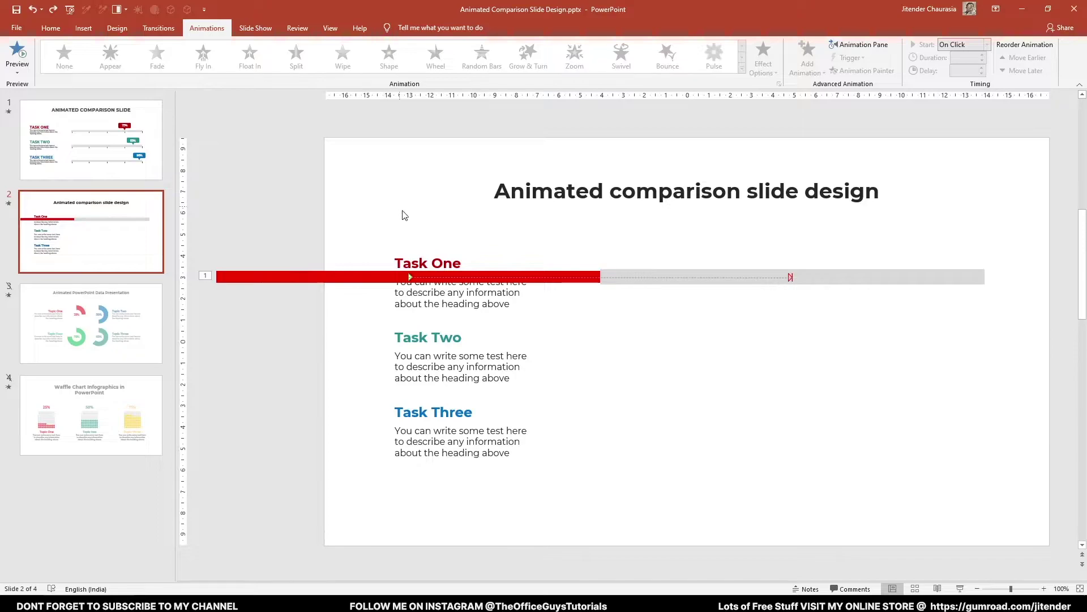
click(938, 589)
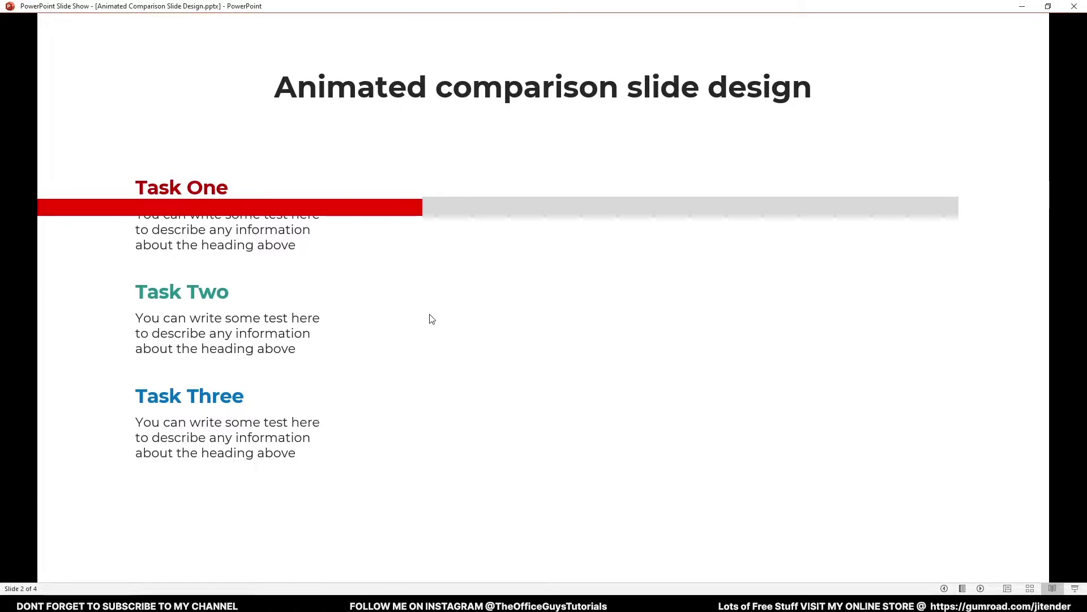
key(Escape)
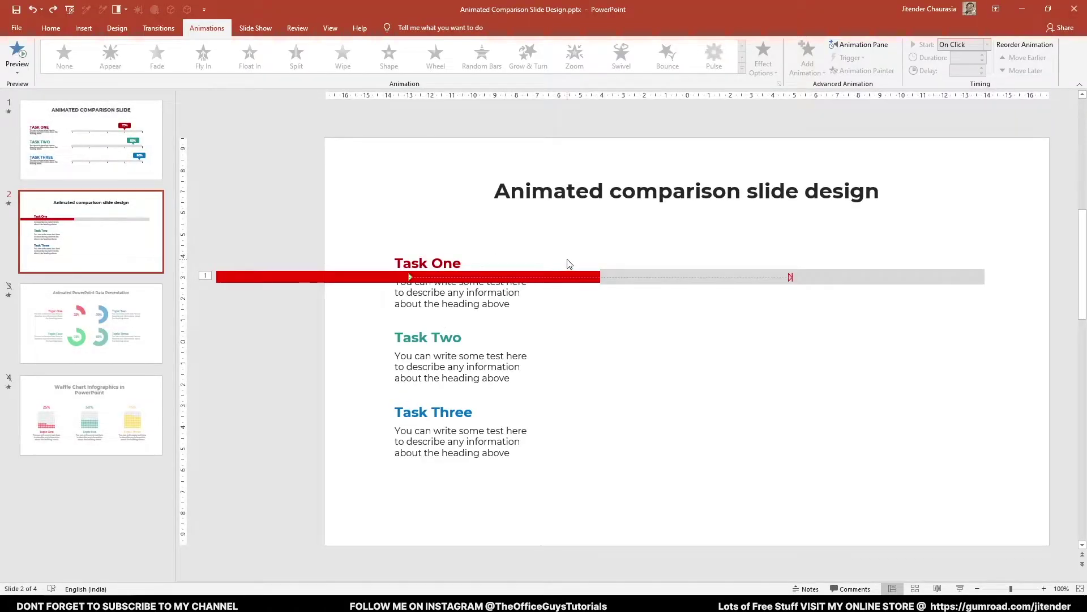
click(51, 28)
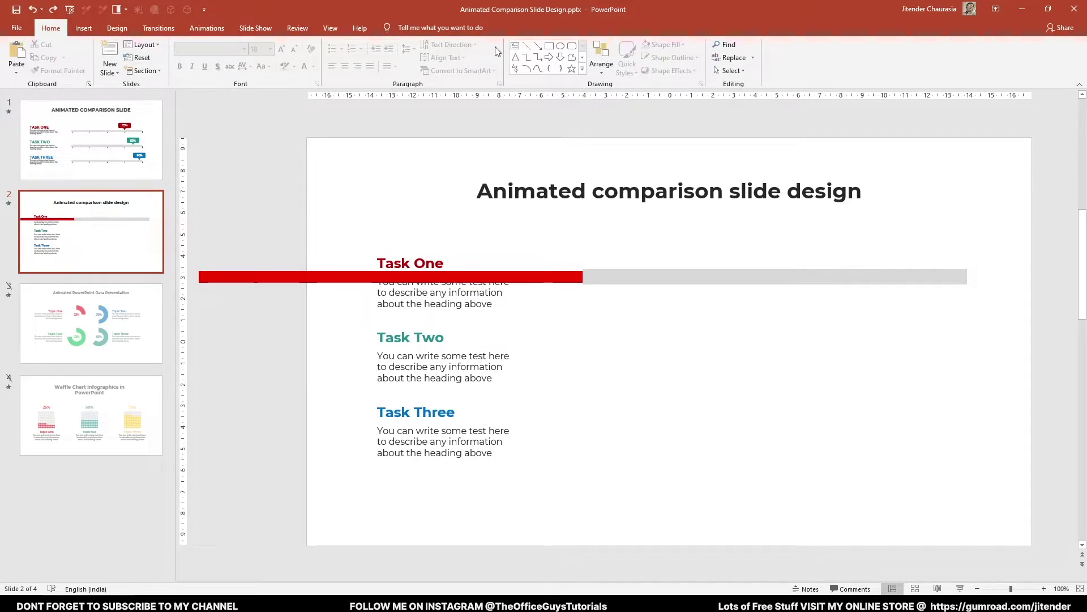
Draw a large rectangle from the slide's top-left corner and fill it white
click(550, 49)
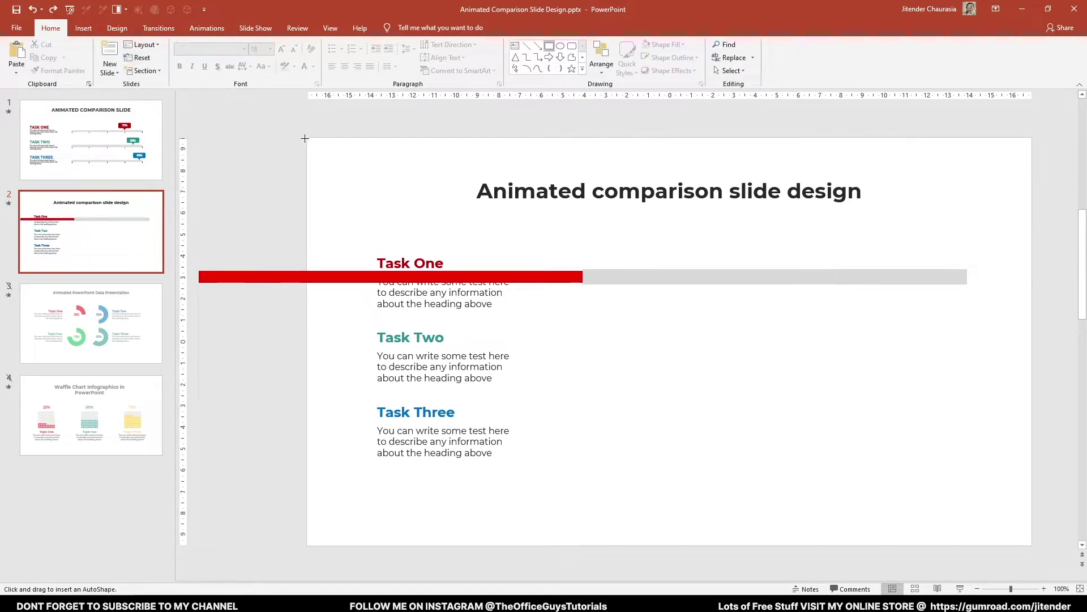
mouse_move(312, 149)
mouse_down()
mouse_move(493, 498)
mouse_move(529, 546)
mouse_move(582, 546)
mouse_up()
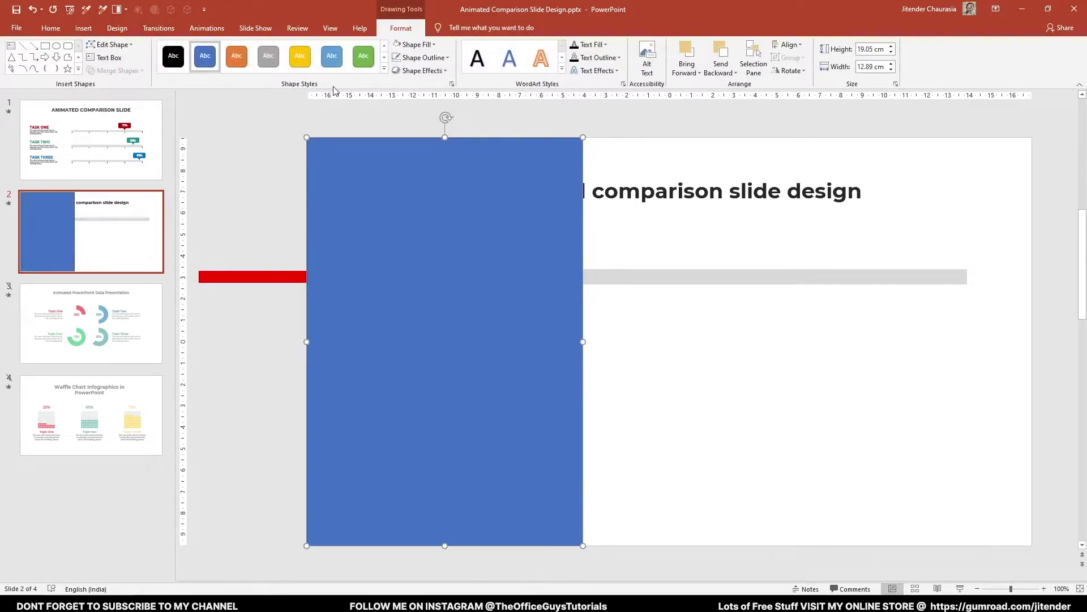
click(420, 46)
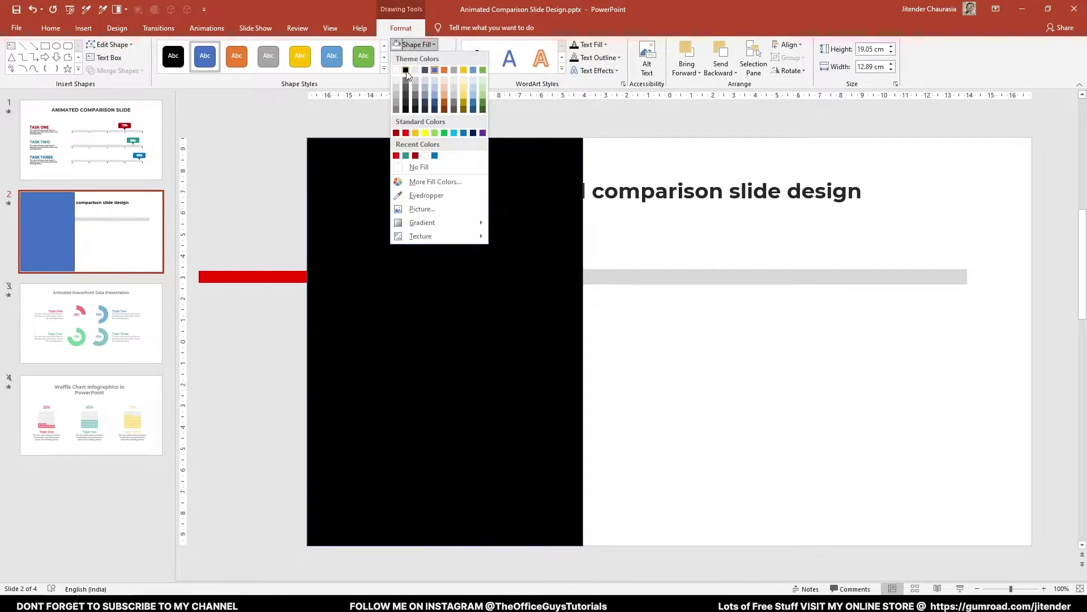
click(395, 71)
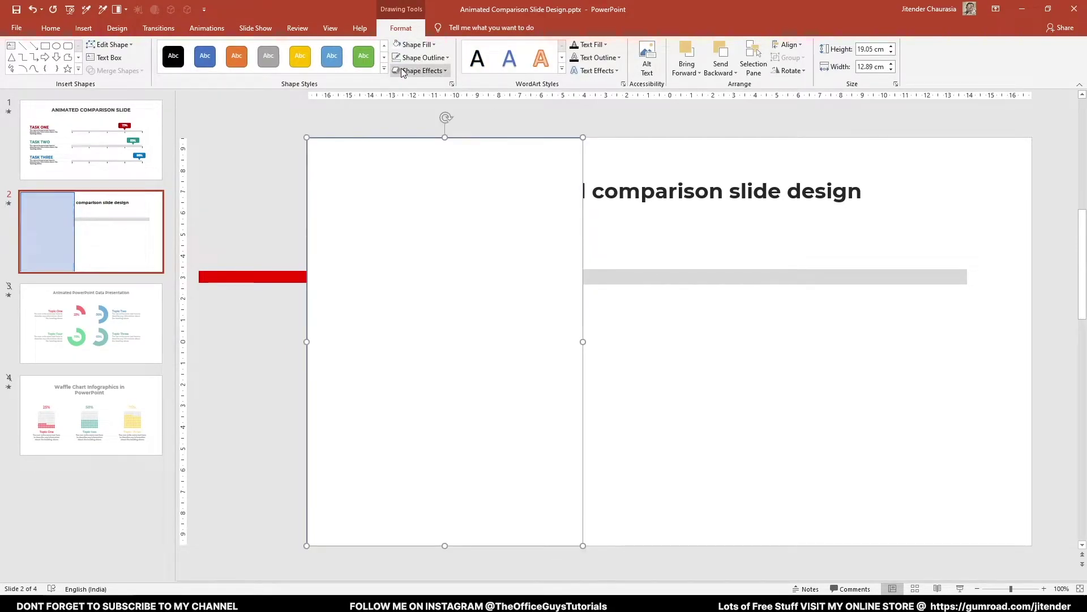
Remove the white rectangle's outline and send it to the back
click(440, 57)
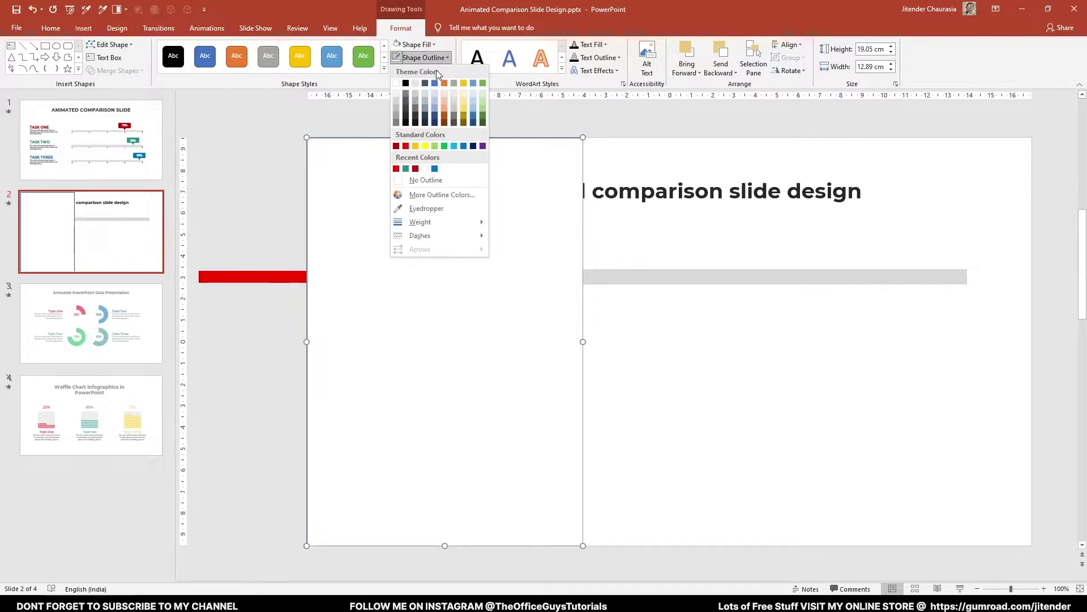
click(436, 182)
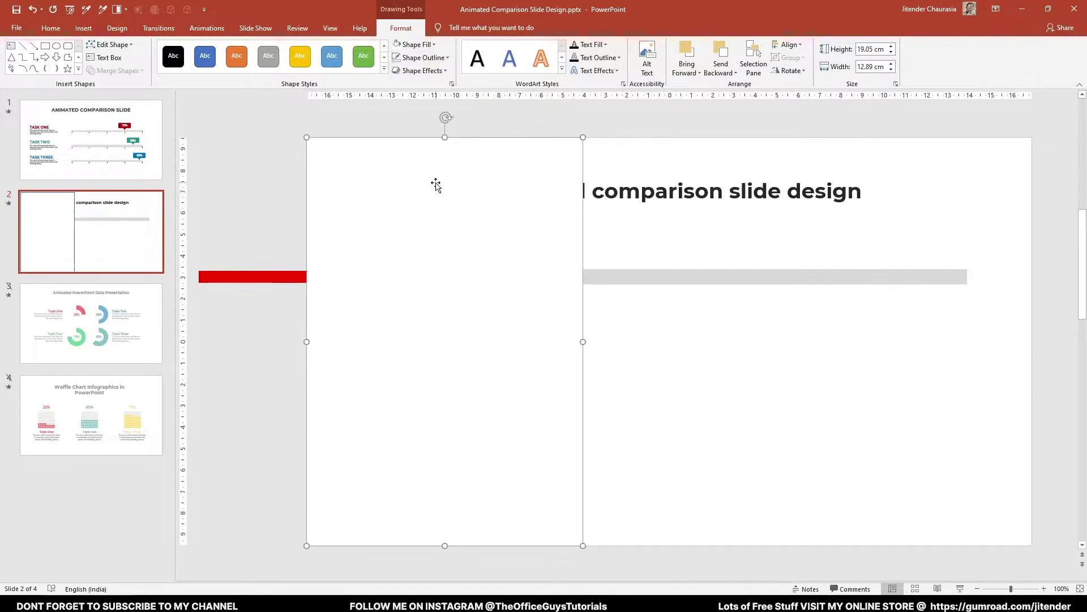
right_click(438, 169)
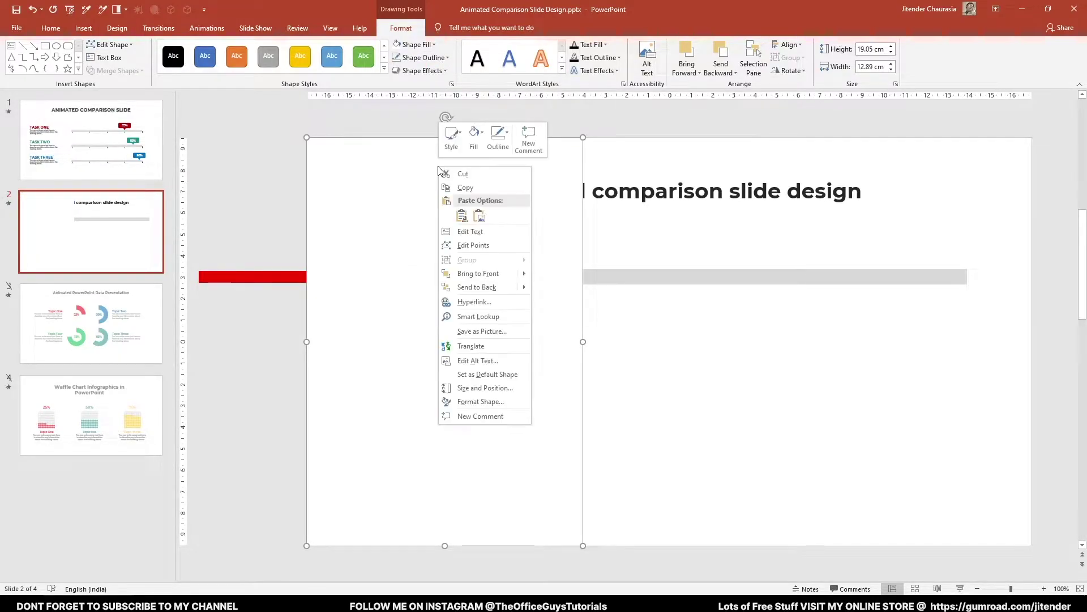
click(477, 287)
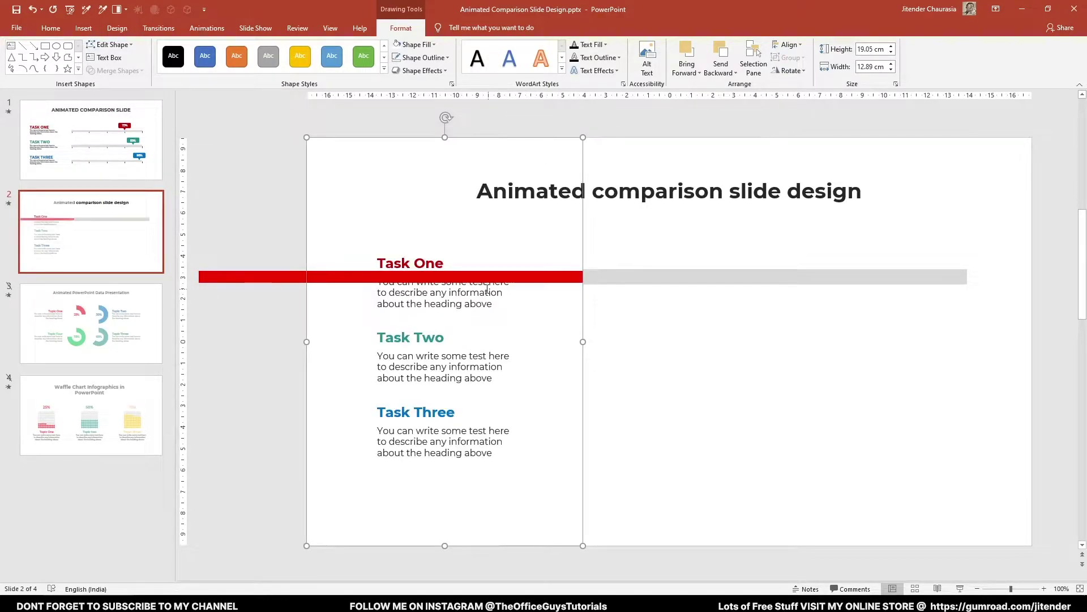
Send the red Task One bar behind the white mask
click(272, 277)
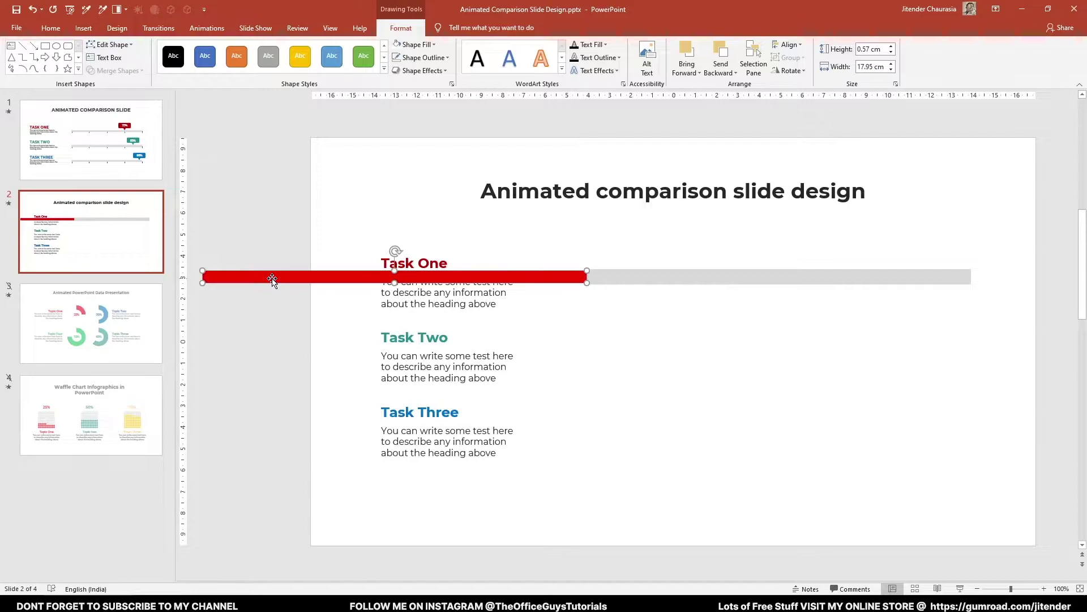
right_click(276, 277)
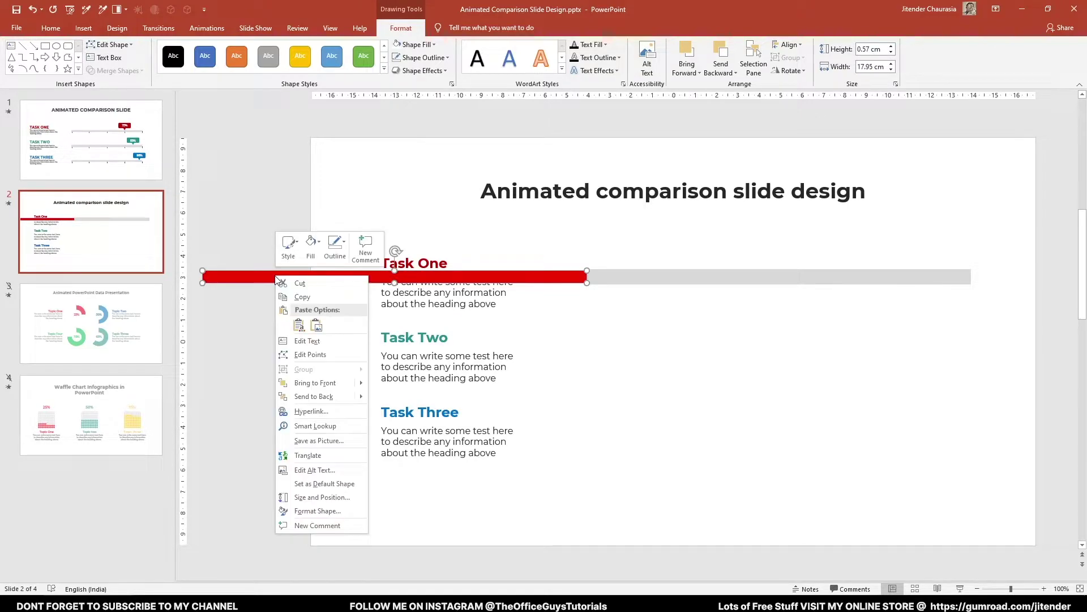
click(314, 397)
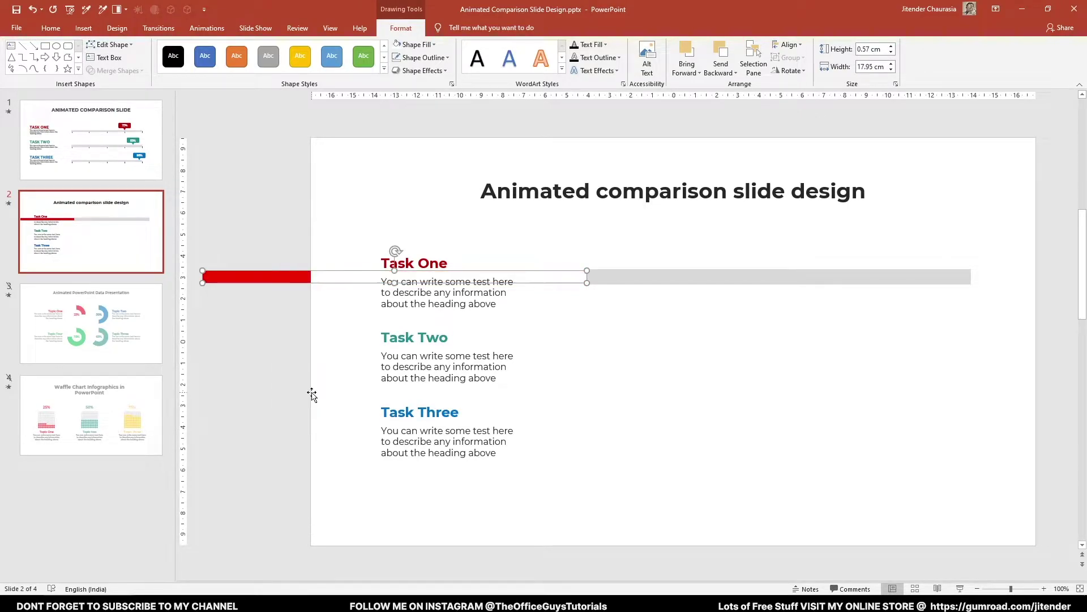
Send the grey track to the back as well, then preview the slide
click(689, 277)
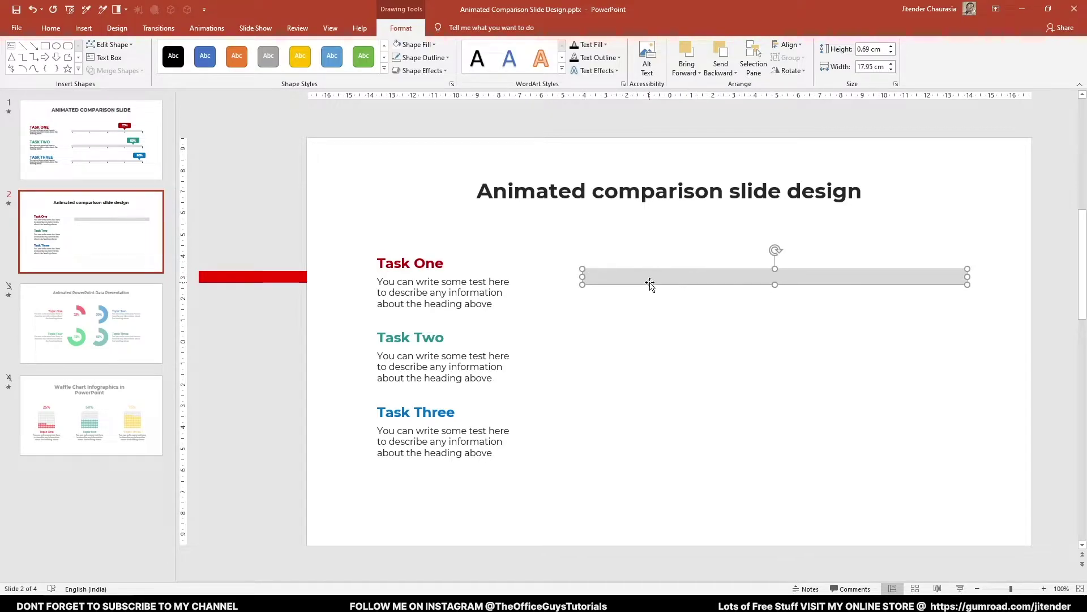
right_click(738, 277)
click(774, 402)
click(938, 588)
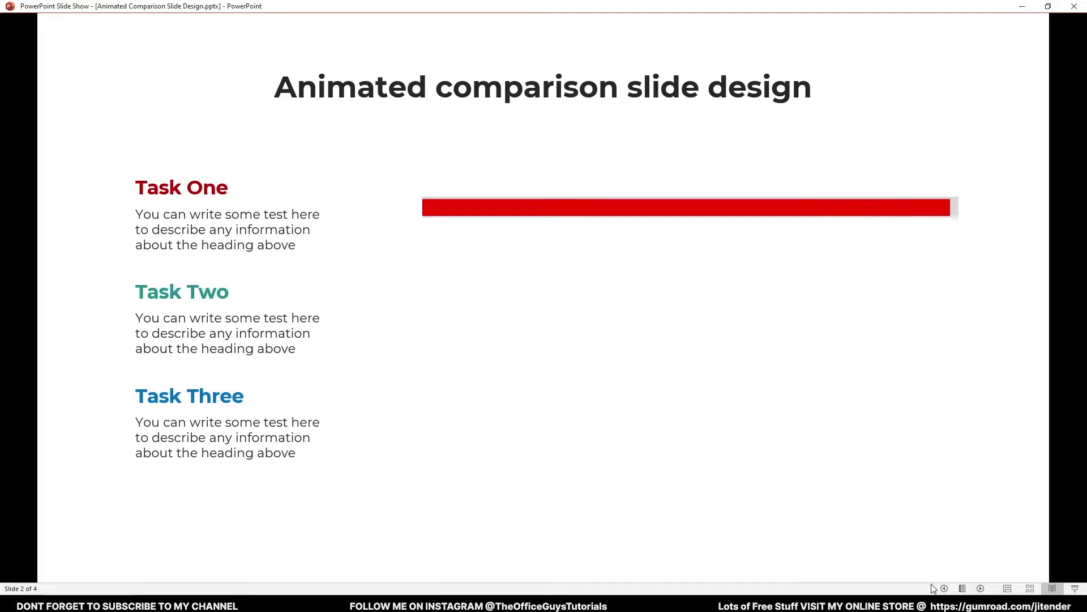
key(Escape)
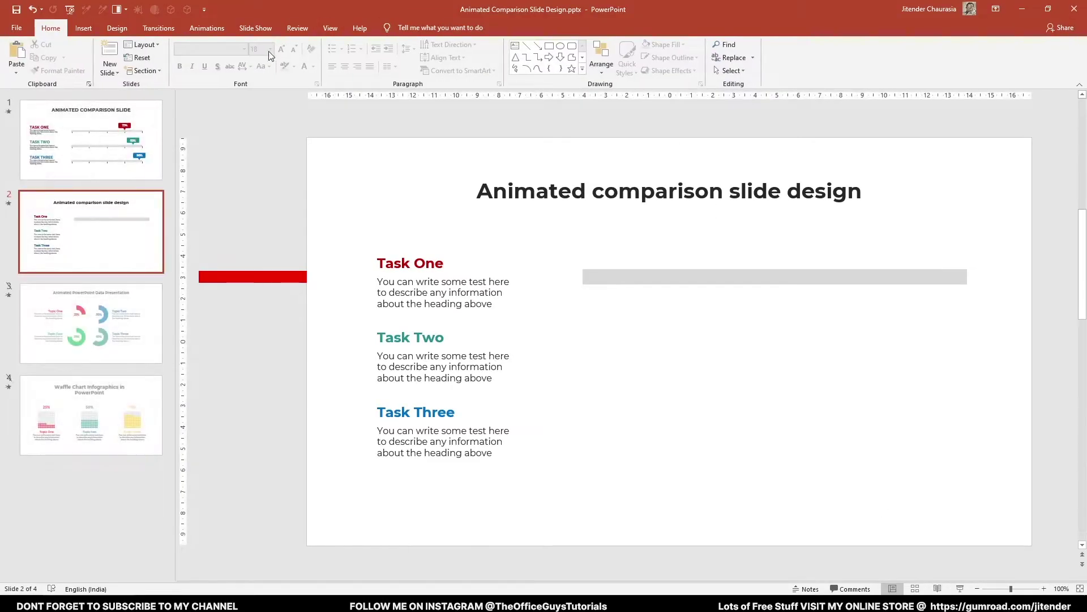
Duplicate the red bar and grey track down to the Task Two and Task Three rows
click(291, 276)
shift+click(603, 276)
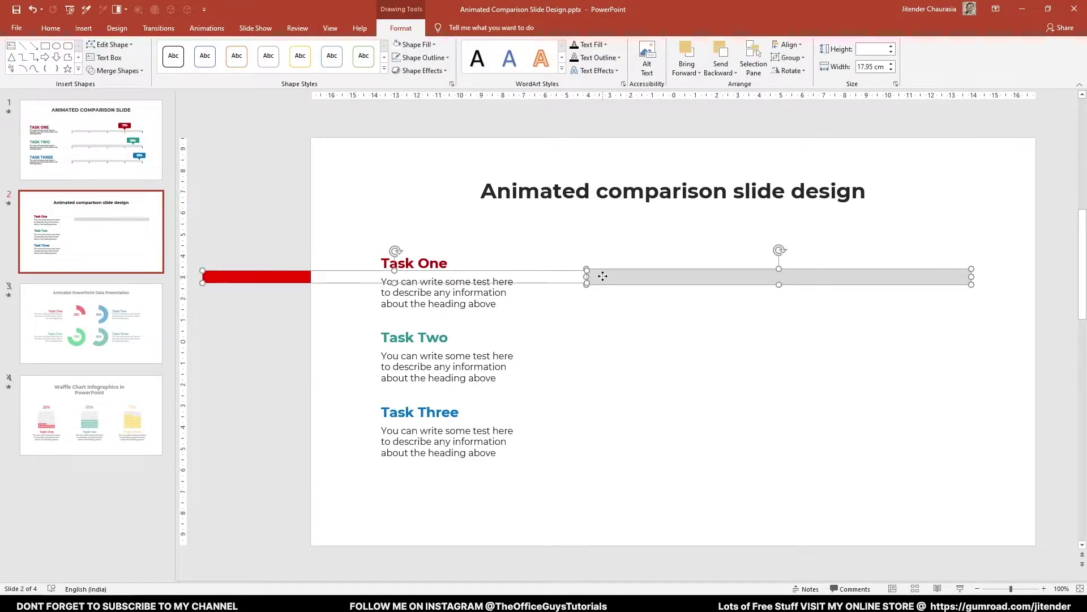
drag(603, 277, 627, 436)
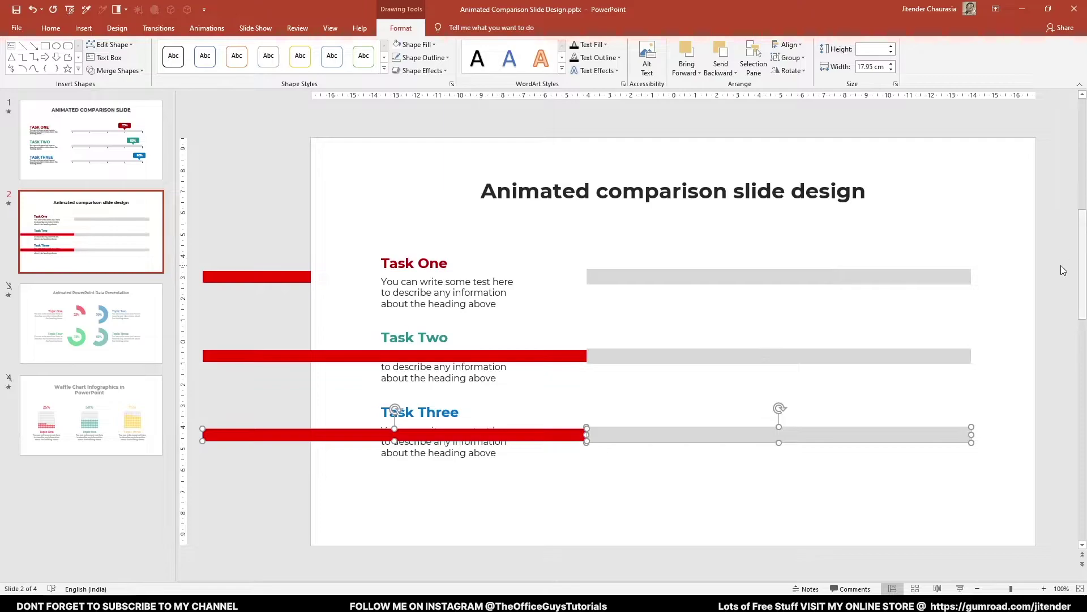
click(730, 327)
Send the copied Task Two and Three red bars and grey tracks behind the white mask
click(277, 363)
shift+click(276, 436)
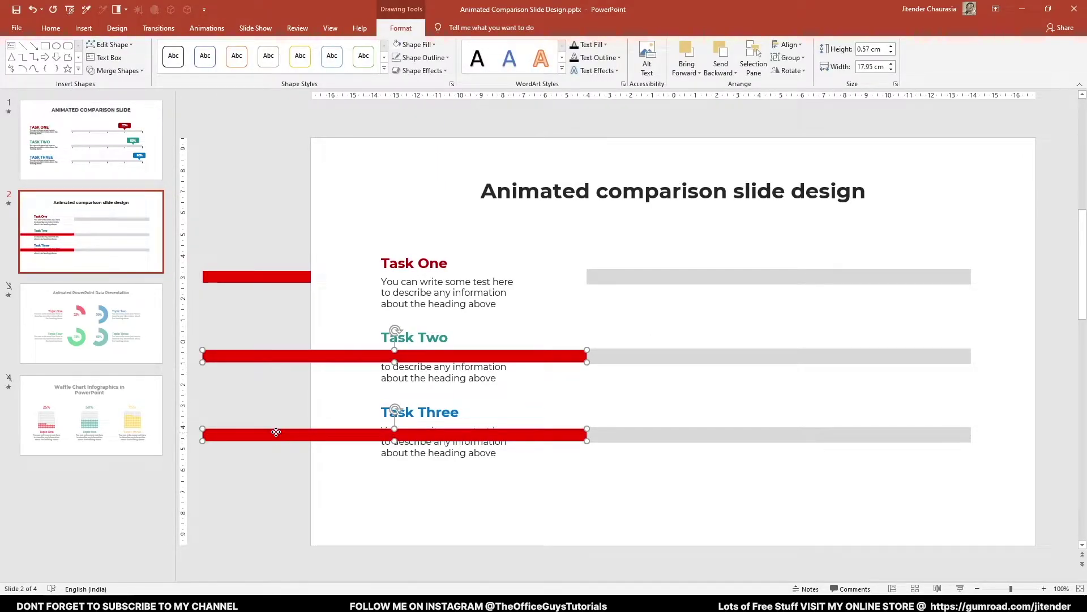
right_click(277, 432)
click(327, 338)
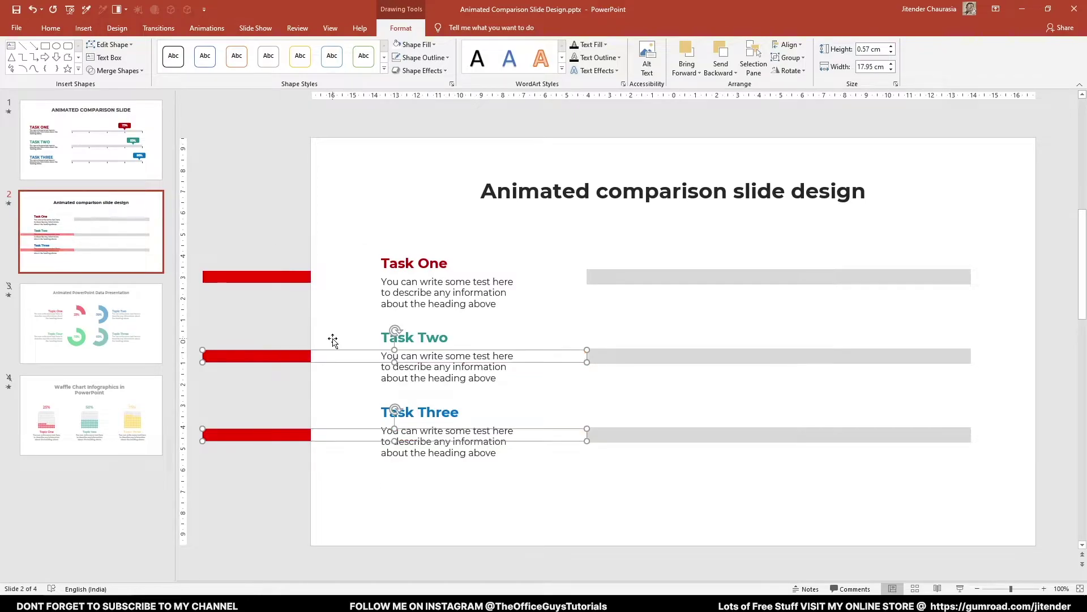
click(673, 360)
shift+click(673, 437)
right_click(675, 440)
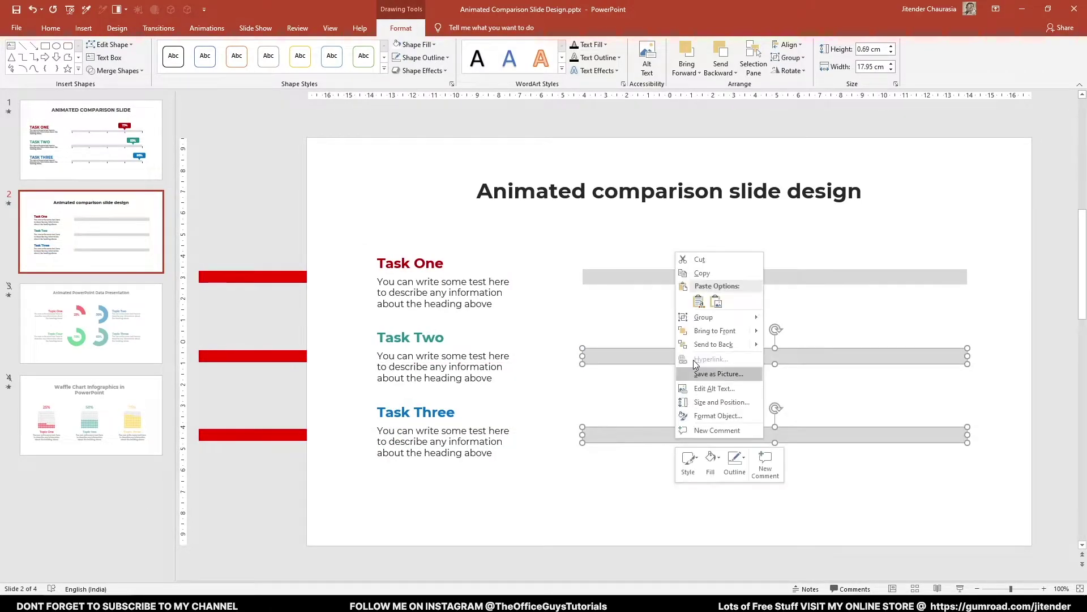
key(Escape)
click(986, 325)
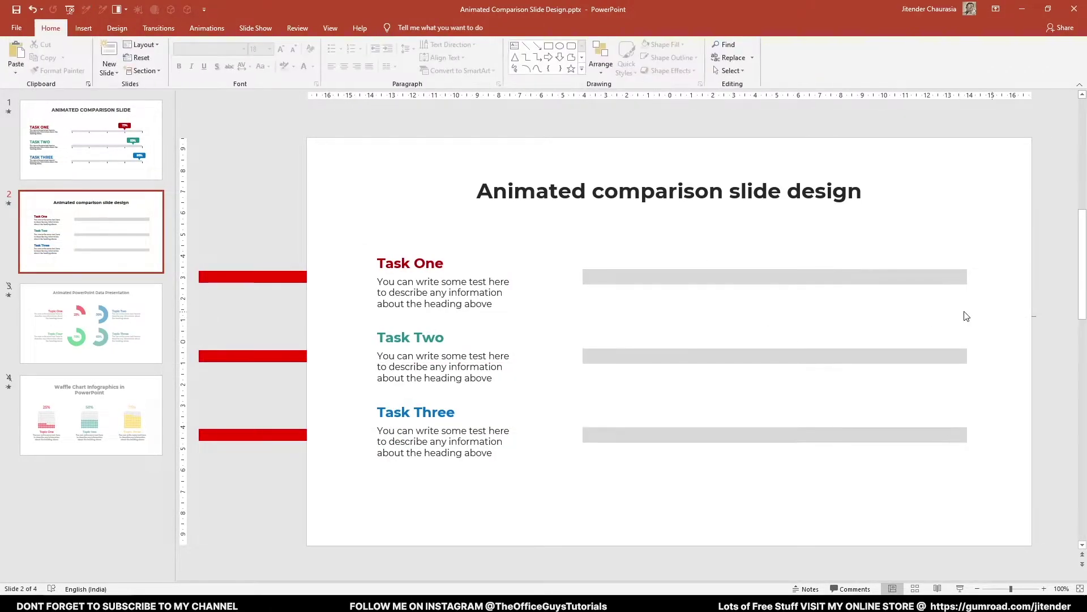
Fill the Task Two bar teal and the Task Three bar blue from Shape Fill's recent colours
click(254, 356)
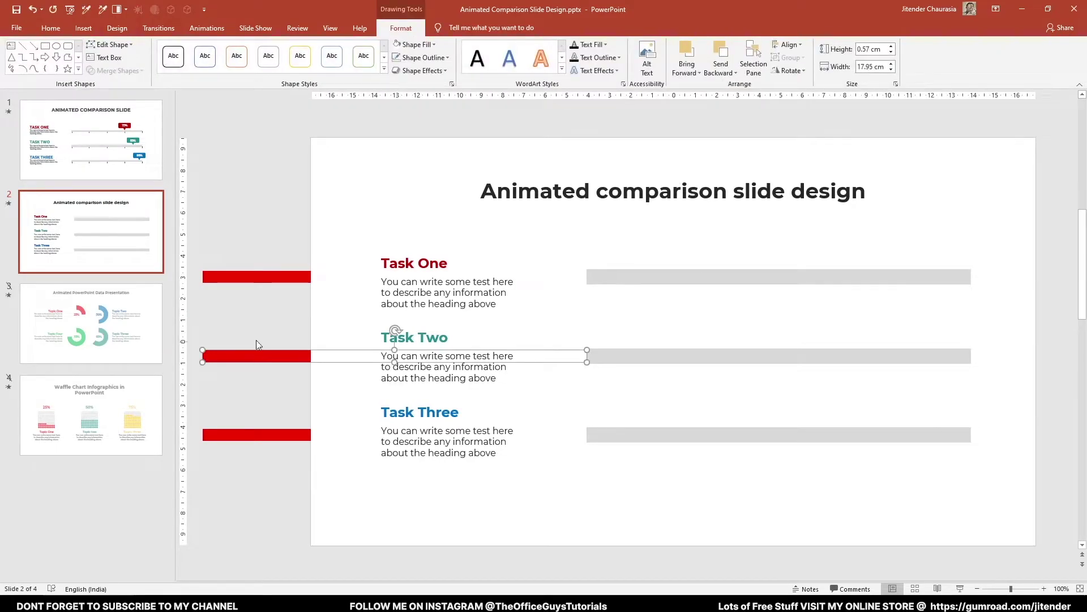
click(413, 44)
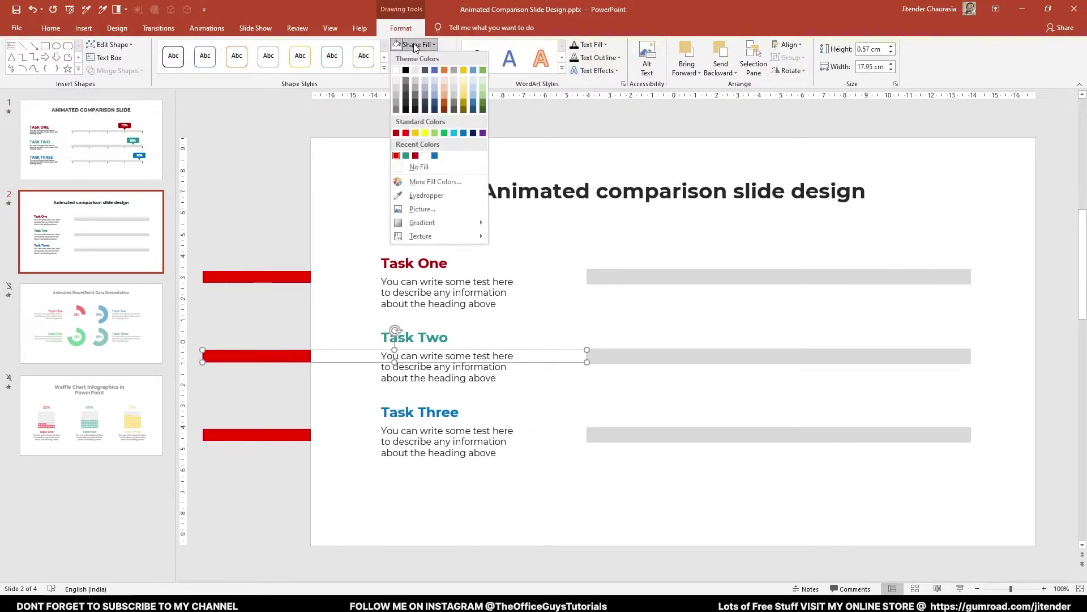
click(406, 156)
click(274, 435)
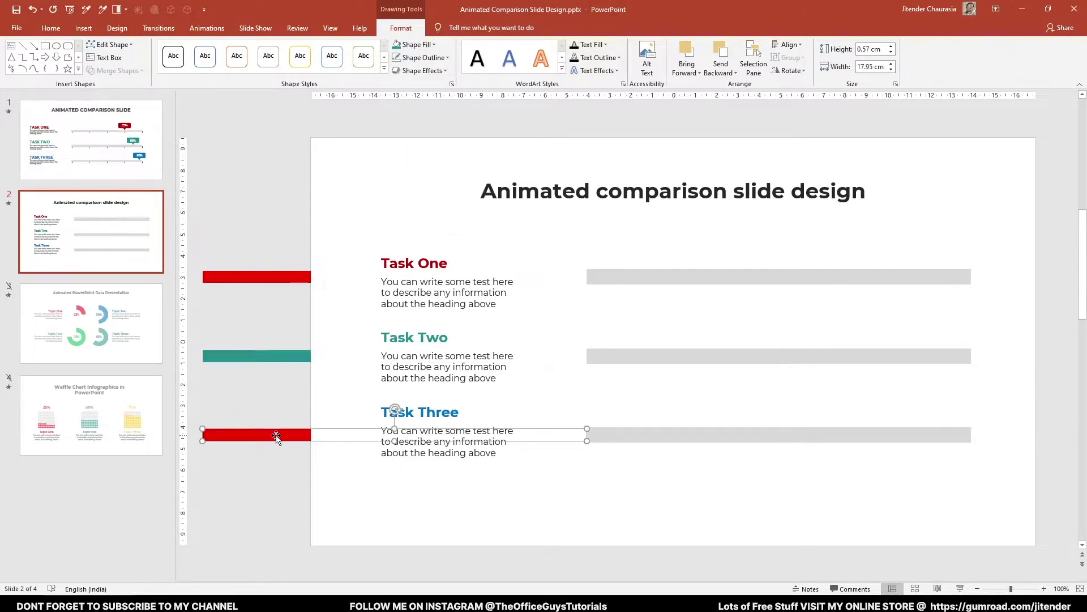
click(434, 44)
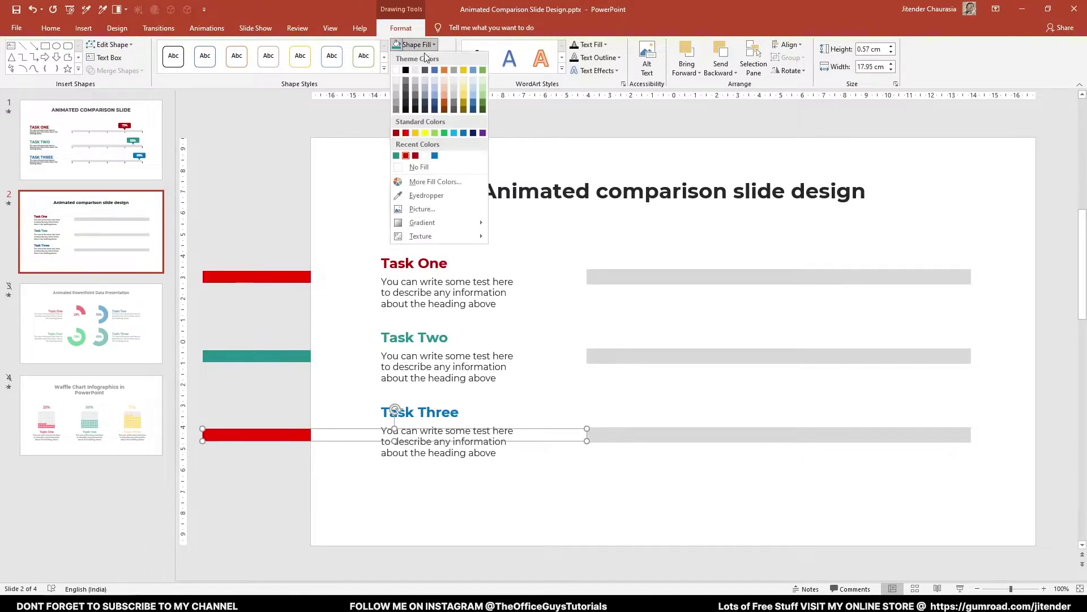
click(434, 156)
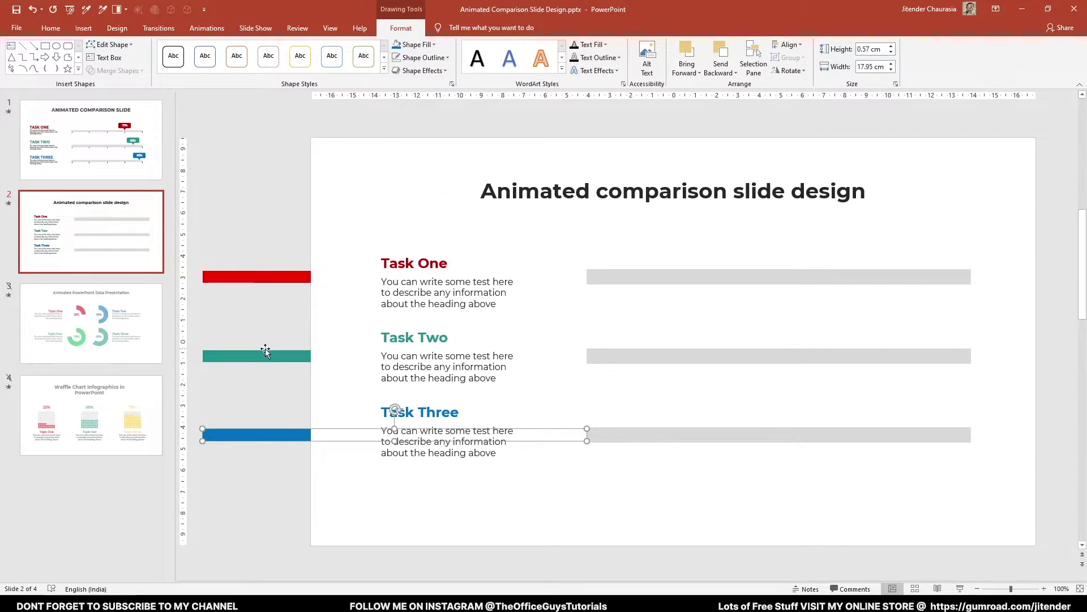
click(272, 208)
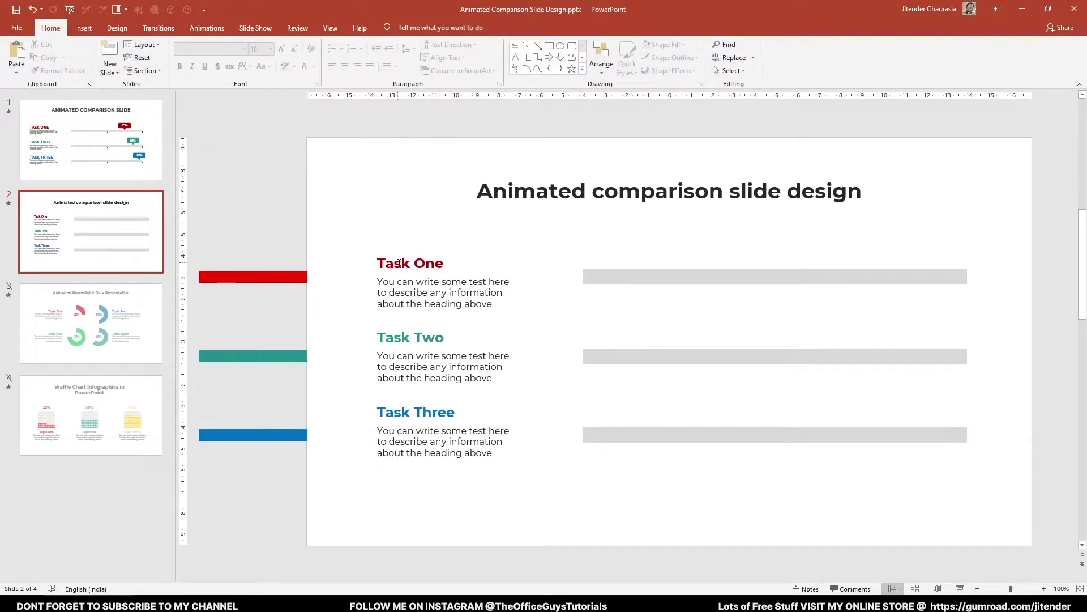
click(958, 589)
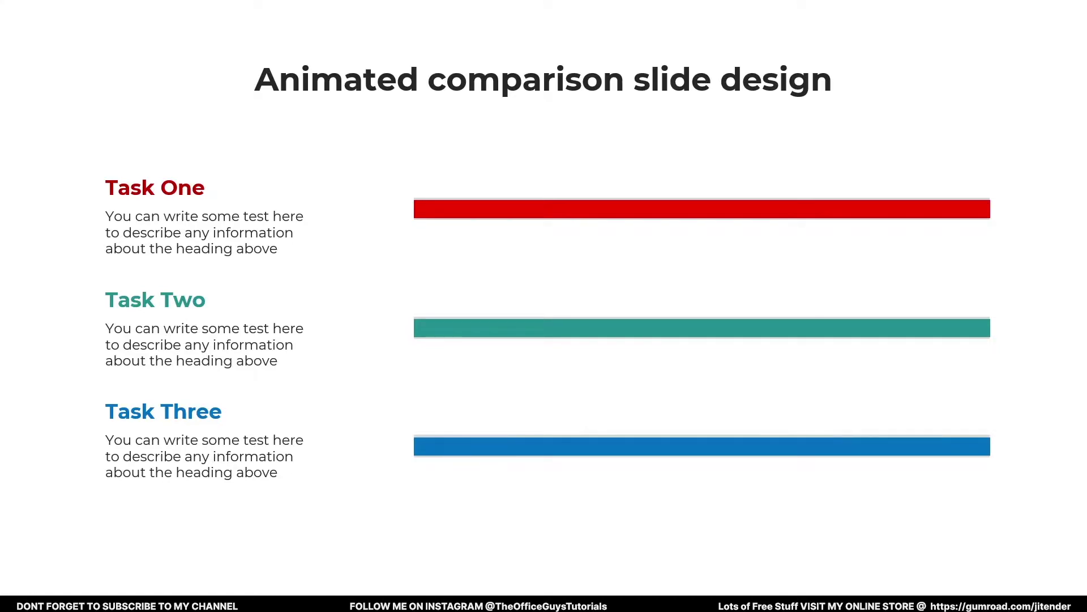
key(Escape)
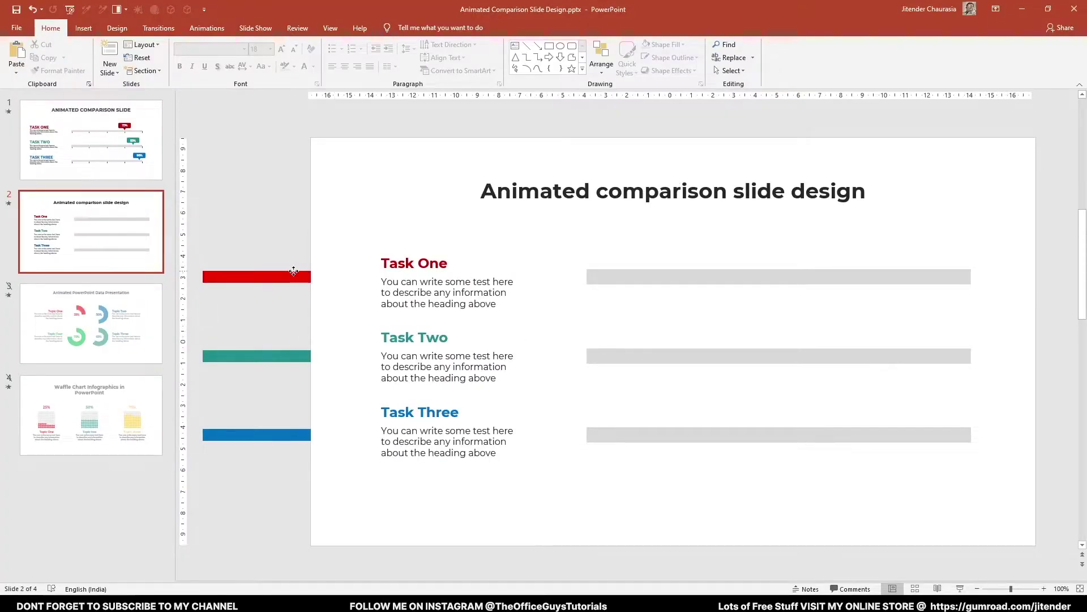